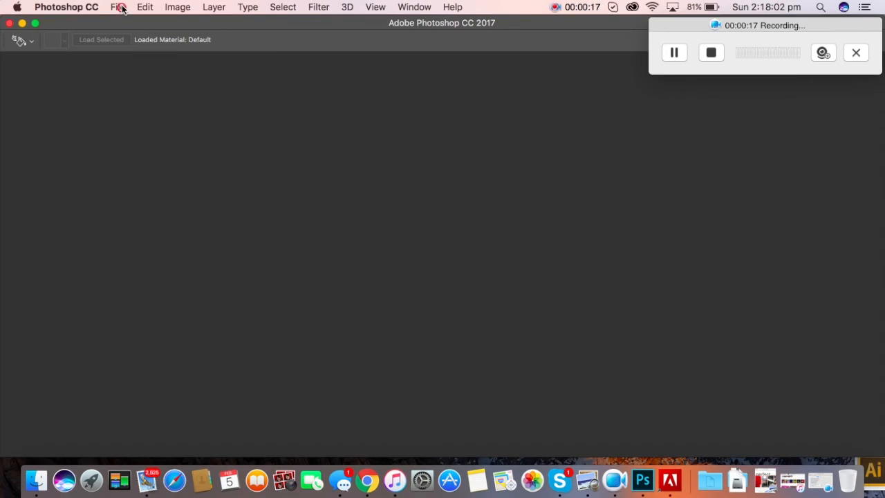
Step: Open the File menu to begin a new Photoshop document
click(119, 7)
Step: Create a 5000 × 5000 px, 300 pixels/cm RGB document with a transparent background
click(126, 24)
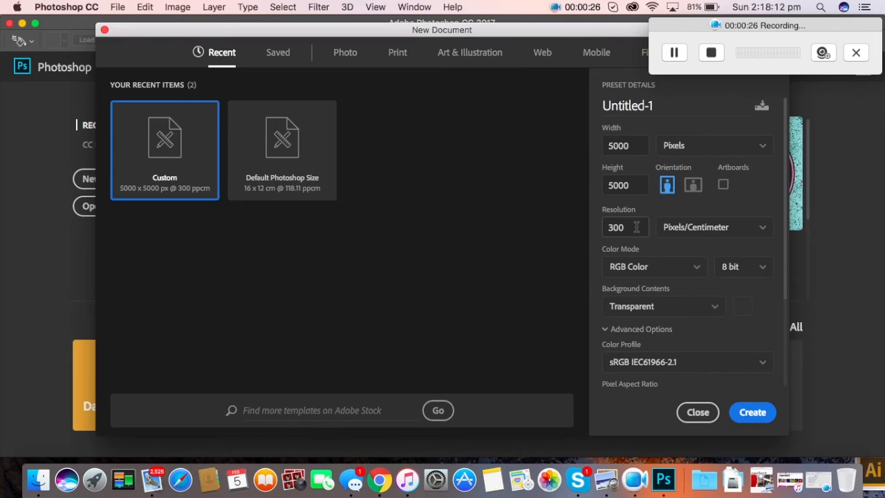
click(643, 311)
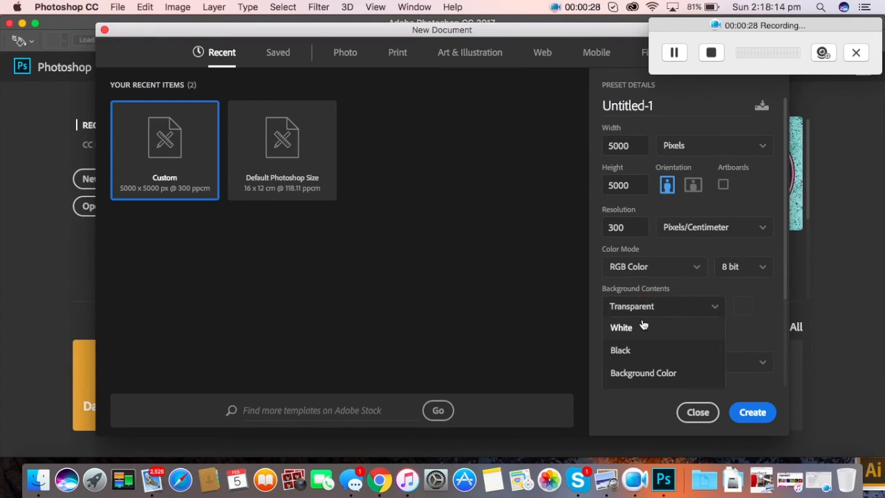
click(643, 312)
click(643, 312)
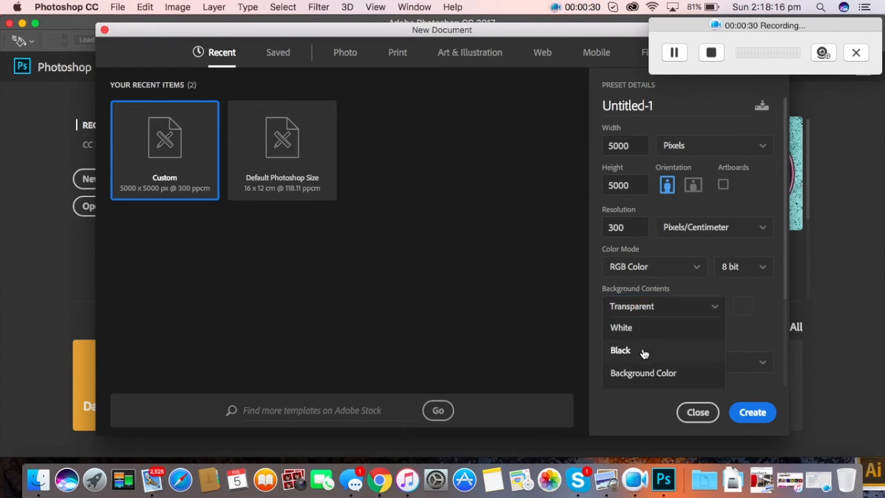
click(642, 372)
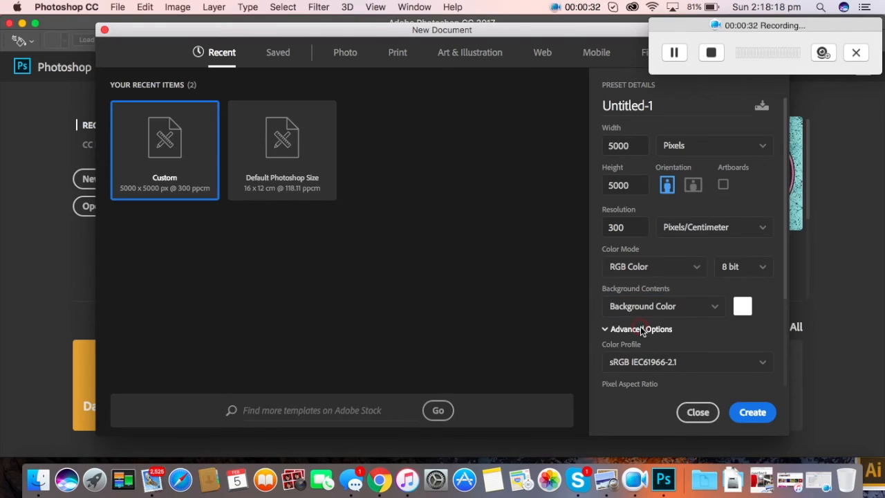
click(617, 330)
click(644, 310)
click(644, 310)
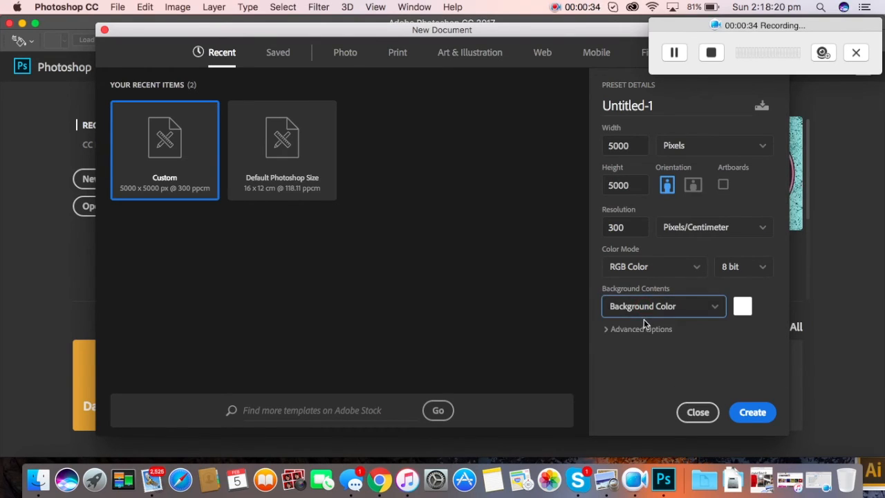
click(646, 329)
scroll(642, 330, down, 3)
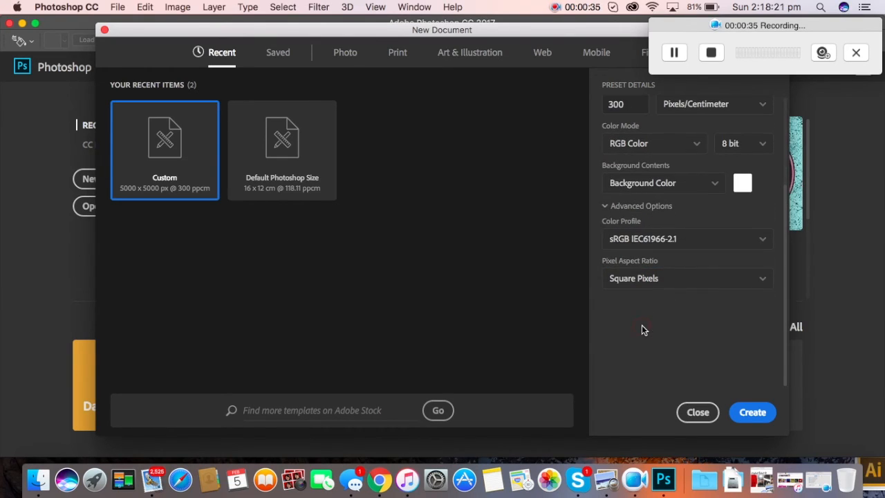
click(668, 184)
click(655, 271)
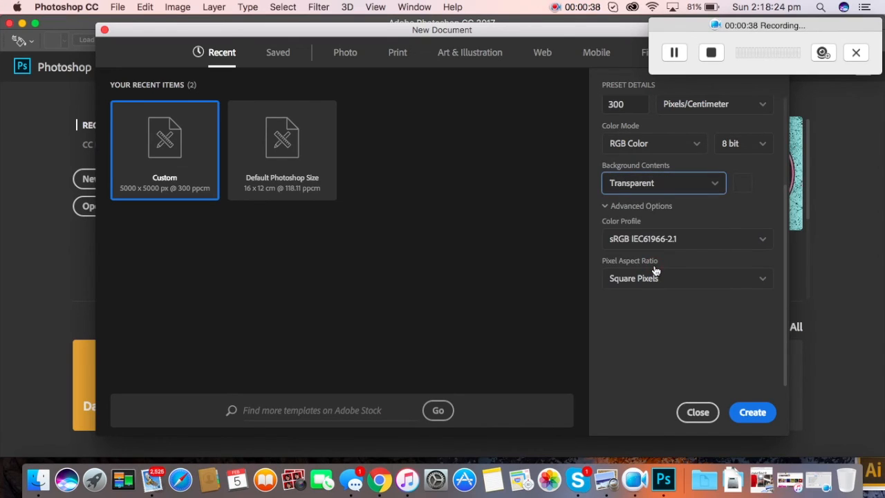
click(749, 411)
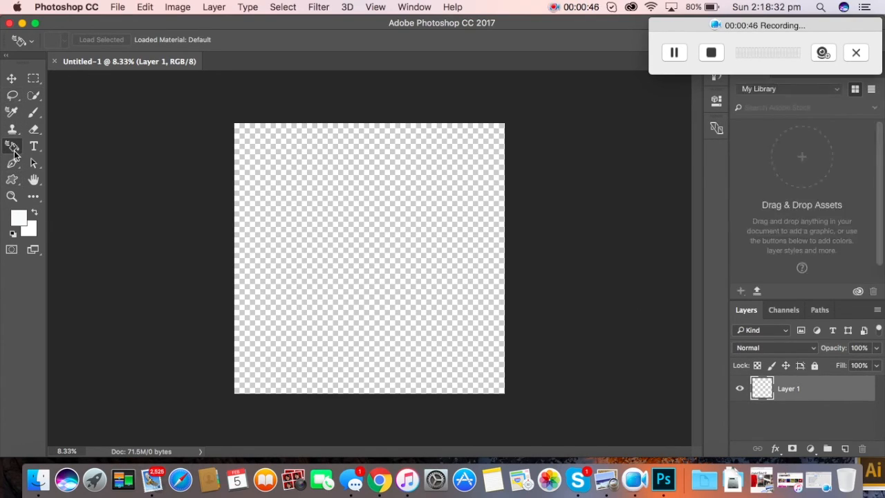
Step: Select the Custom Shape Tool with the circle frame ring shape
mouse_move(12, 179)
mouse_down()
mouse_move(38, 179)
mouse_move(15, 182)
mouse_up()
click(38, 178)
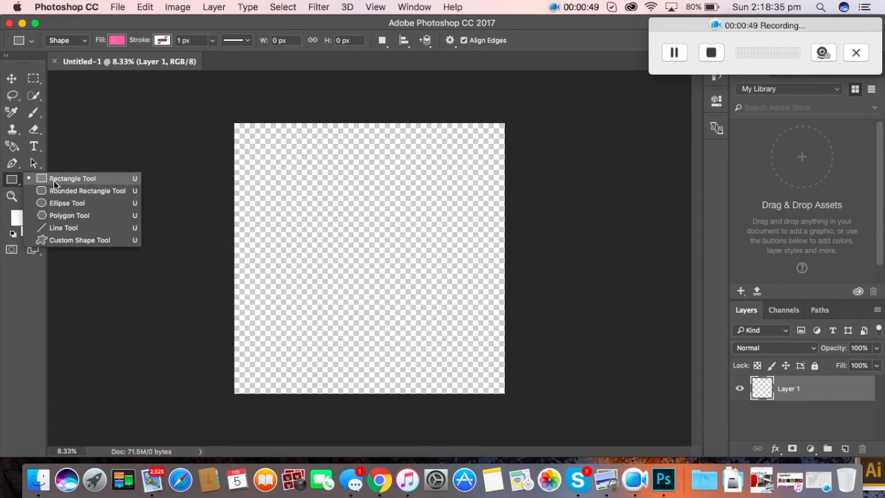
click(57, 241)
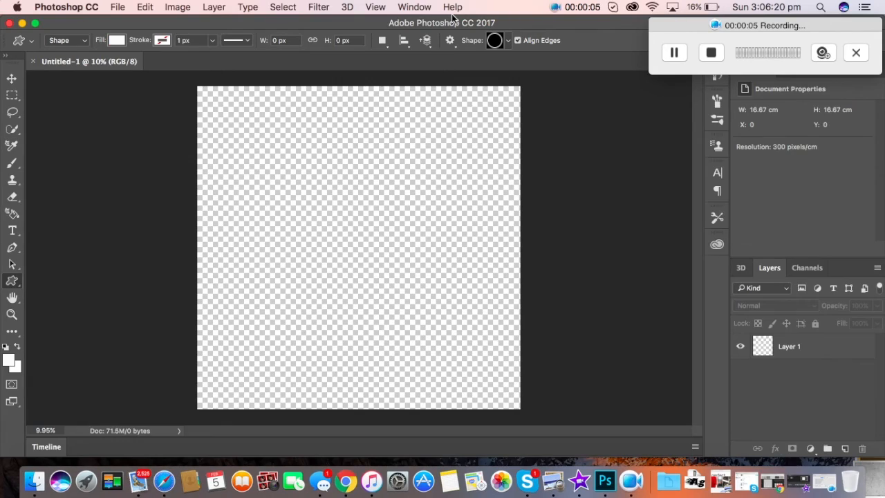
click(509, 42)
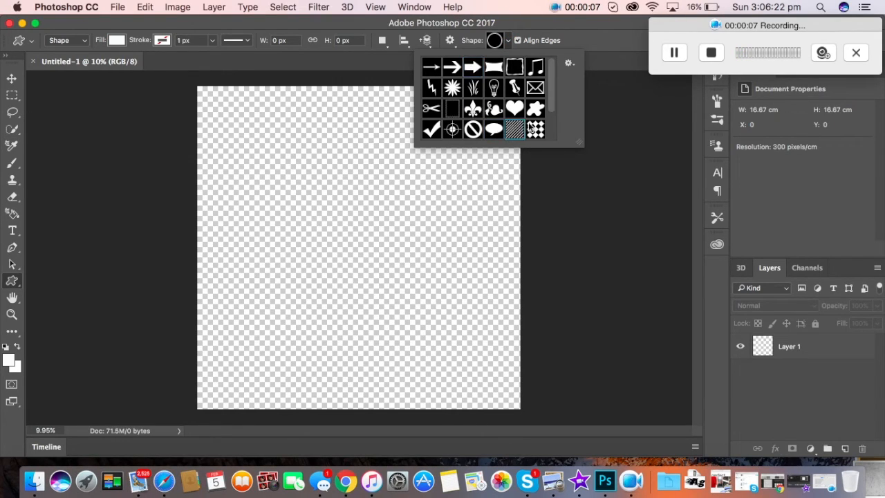
scroll(551, 109, down, 2)
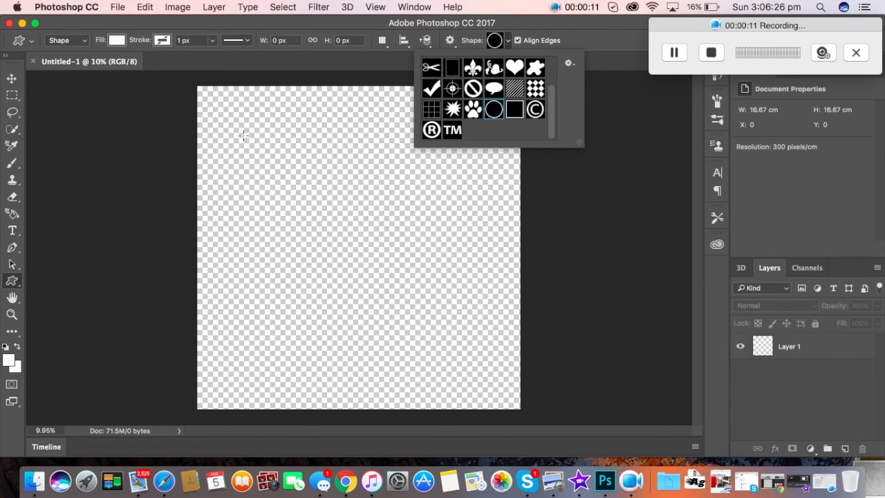
click(238, 130)
click(392, 262)
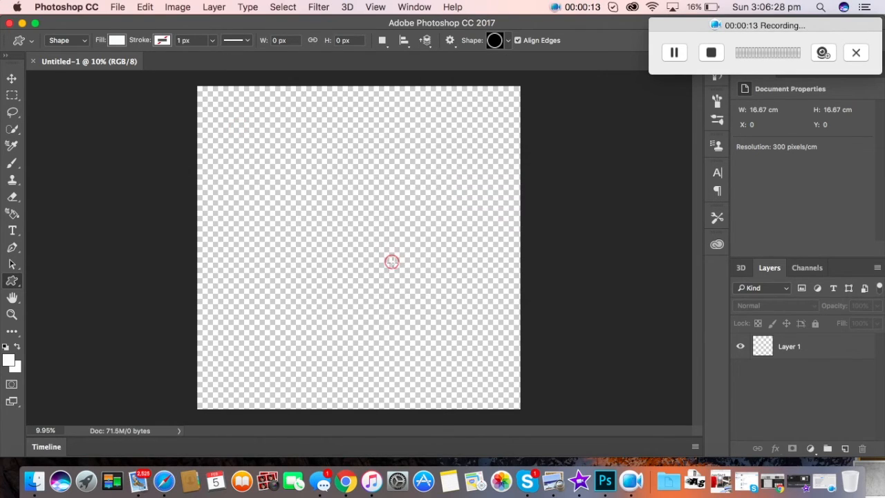
Step: Draw the white ring across most of the canvas and nudge it into place
drag(229, 104, 506, 384)
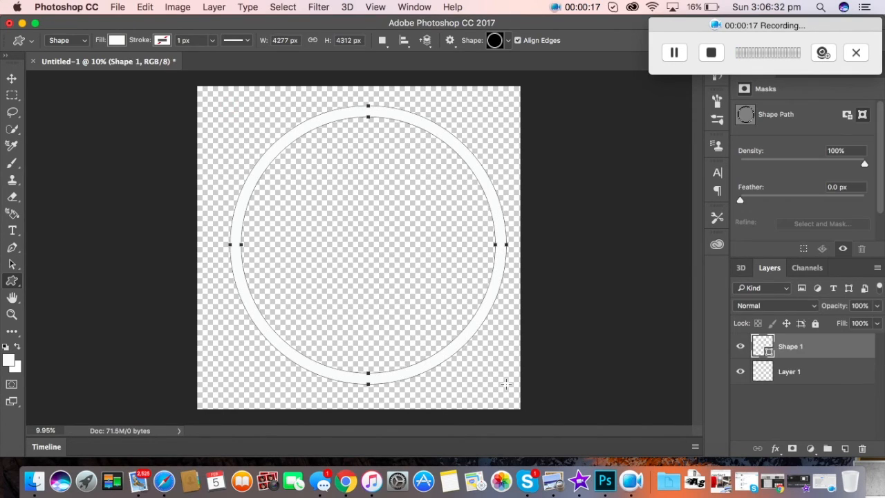
click(11, 78)
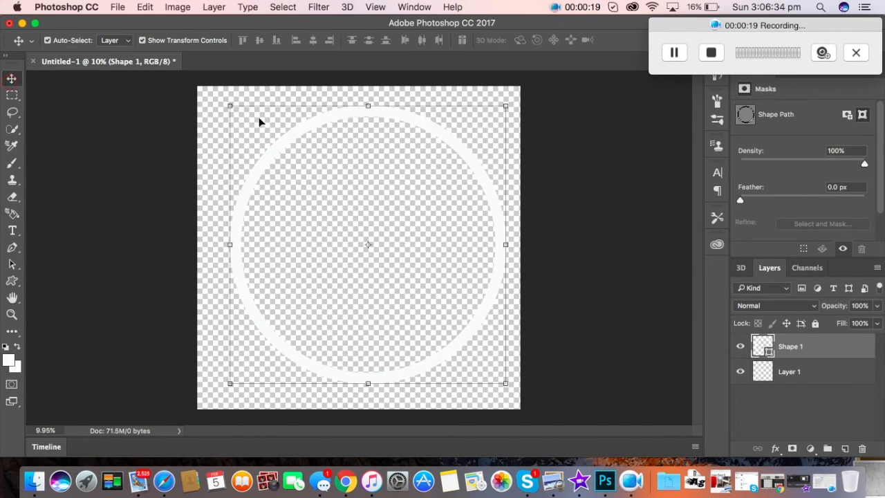
mouse_move(280, 142)
mouse_down()
mouse_move(264, 142)
mouse_move(272, 146)
mouse_up()
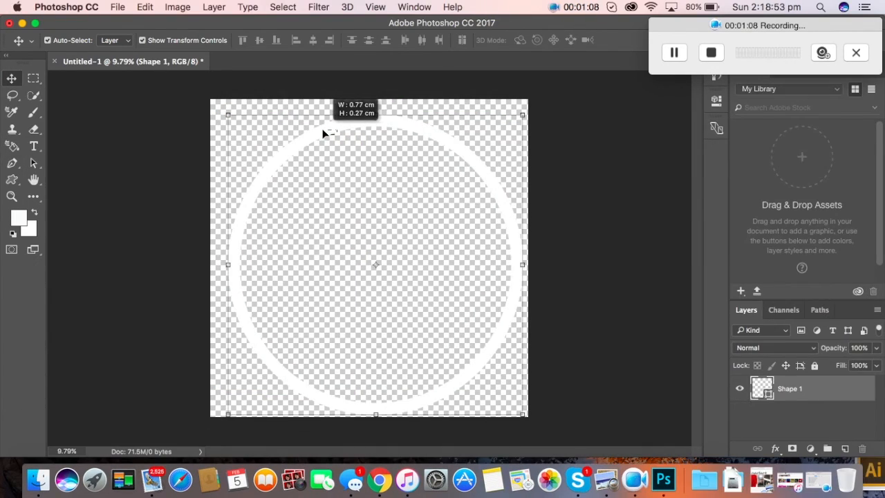
drag(322, 134, 323, 134)
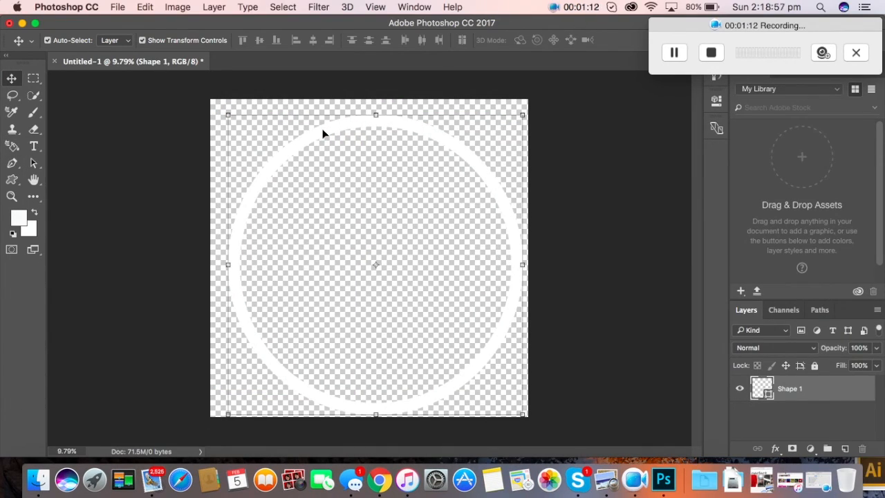
Step: Stretch the ring to the canvas edges, then scale it to 86.06% and centre it
key(super+t)
mouse_move(322, 132)
mouse_down()
mouse_move(302, 132)
mouse_move(311, 125)
mouse_up()
drag(216, 258, 212, 257)
drag(513, 258, 530, 258)
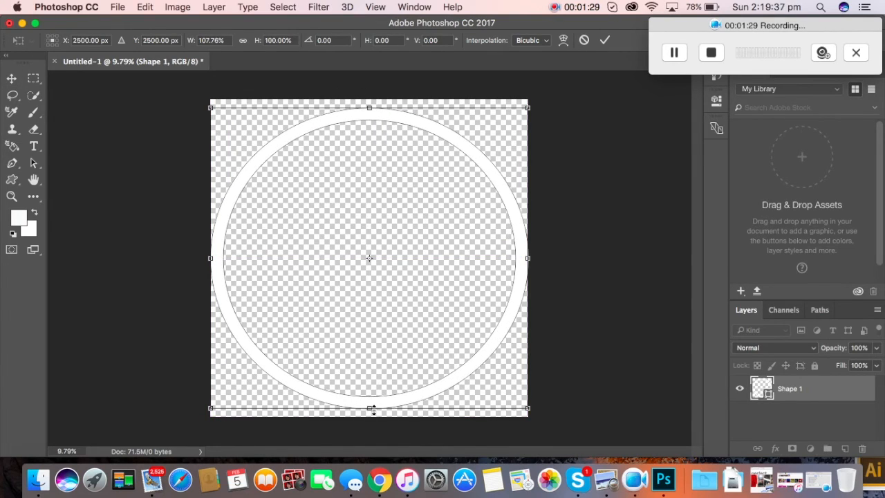
drag(374, 408, 374, 417)
drag(369, 107, 370, 100)
key(v)
click(553, 182)
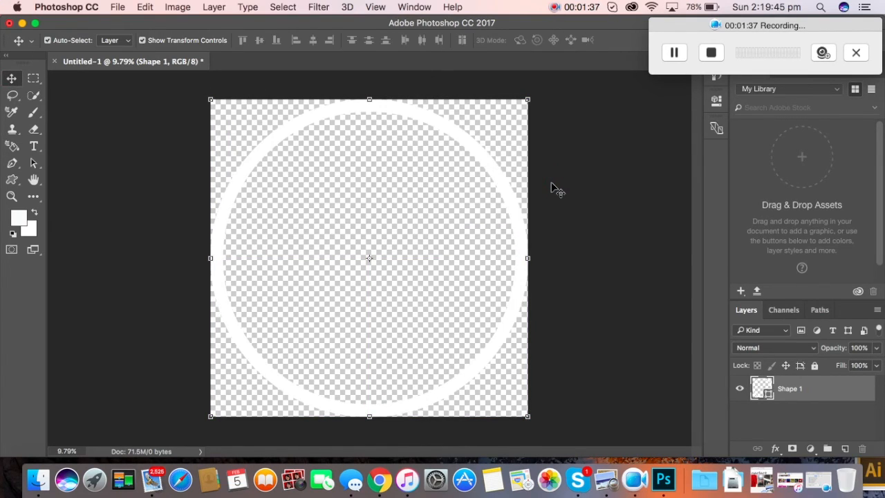
drag(528, 100, 483, 143)
drag(448, 200, 469, 179)
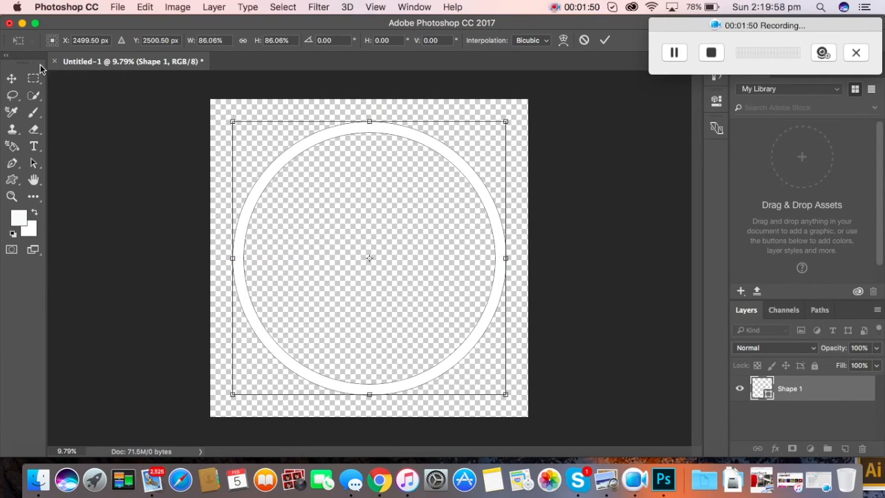
click(12, 79)
Step: Apply the ring resize and type 'YOUTUBE' at the canvas centre in a larger font size
click(534, 185)
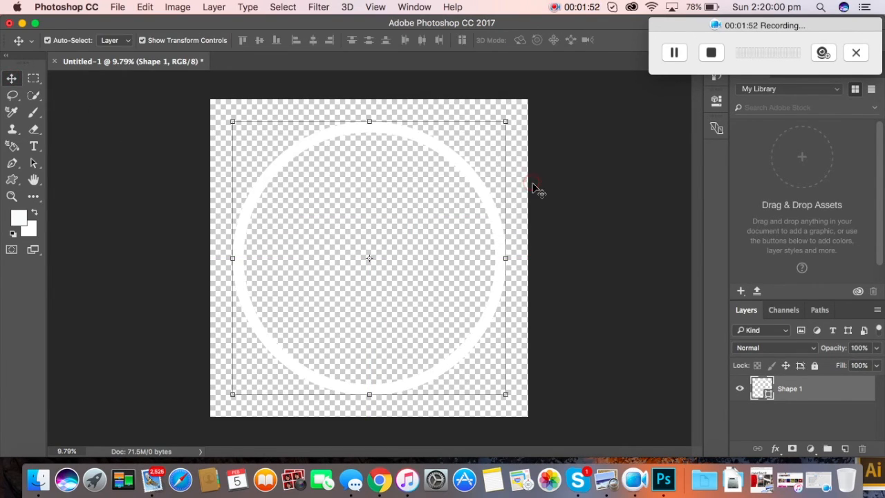
click(33, 145)
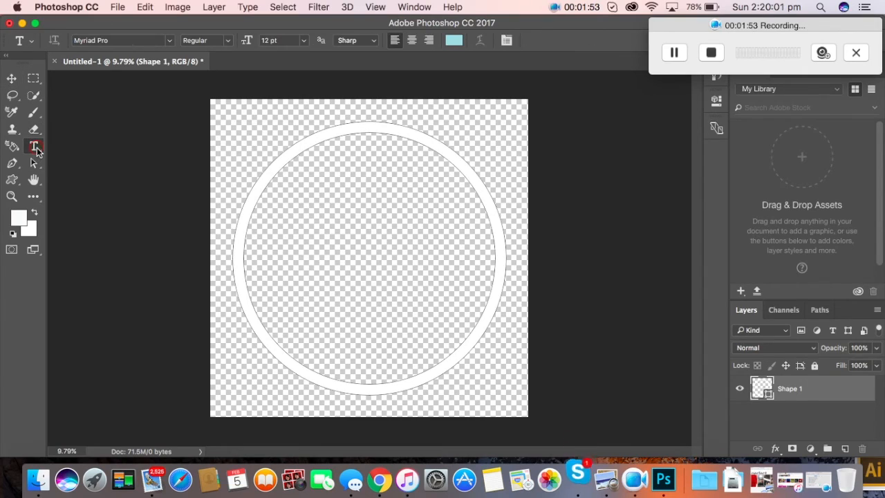
click(374, 265)
text(YOUTUBE)
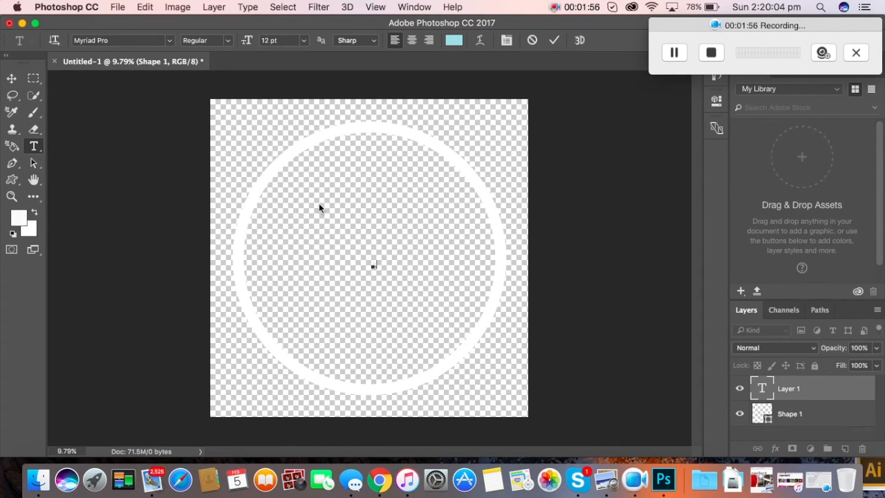
drag(394, 264, 342, 263)
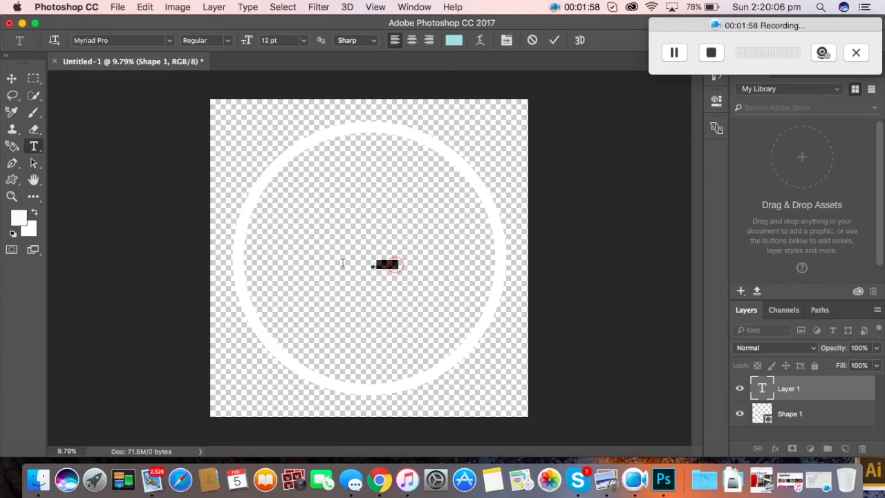
click(303, 40)
click(285, 203)
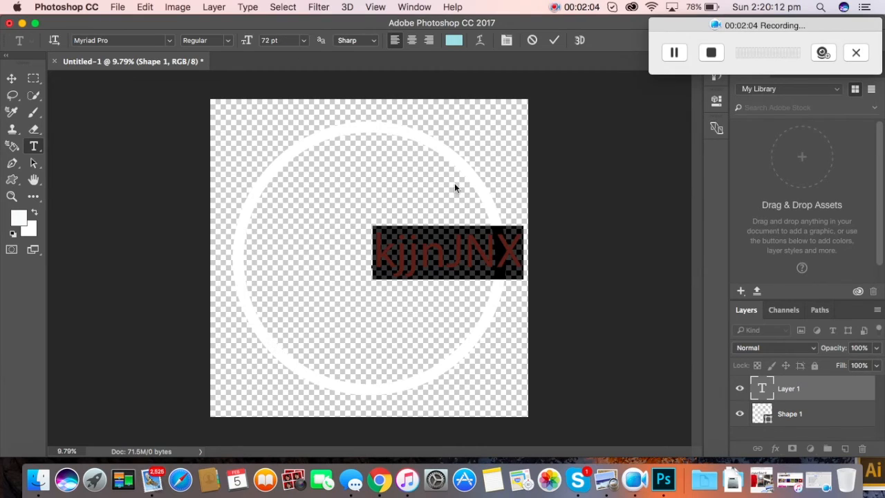
Step: Trim the text to a 400 pt 'k', centre it, then delete the k text layer
click(516, 244)
key(BackSpace)
key(BackSpace)
key(BackSpace)
key(BackSpace)
key(BackSpace)
key(BackSpace)
drag(398, 253, 374, 253)
drag(281, 41, 260, 40)
text(300)
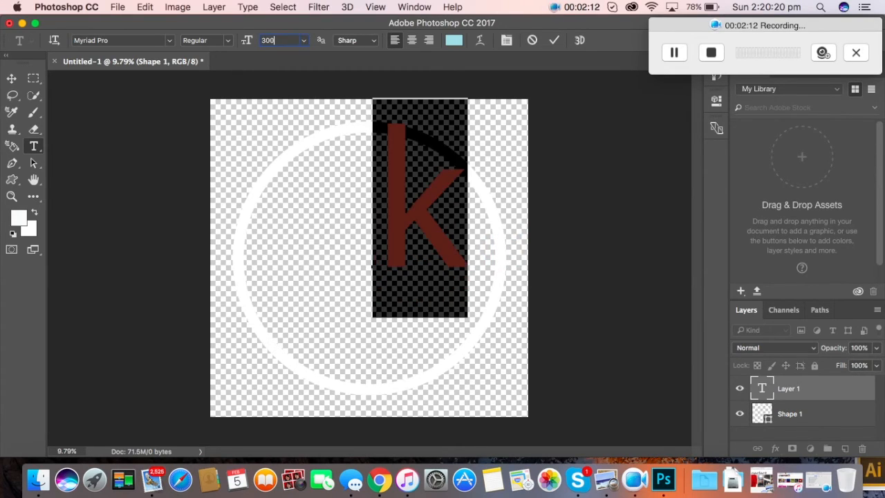
key(BackSpace)
key(BackSpace)
key(BackSpace)
text(400)
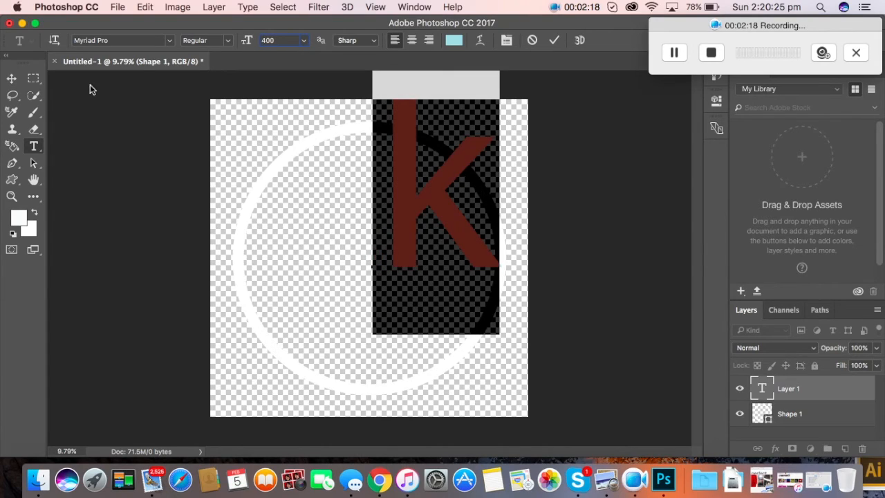
click(11, 79)
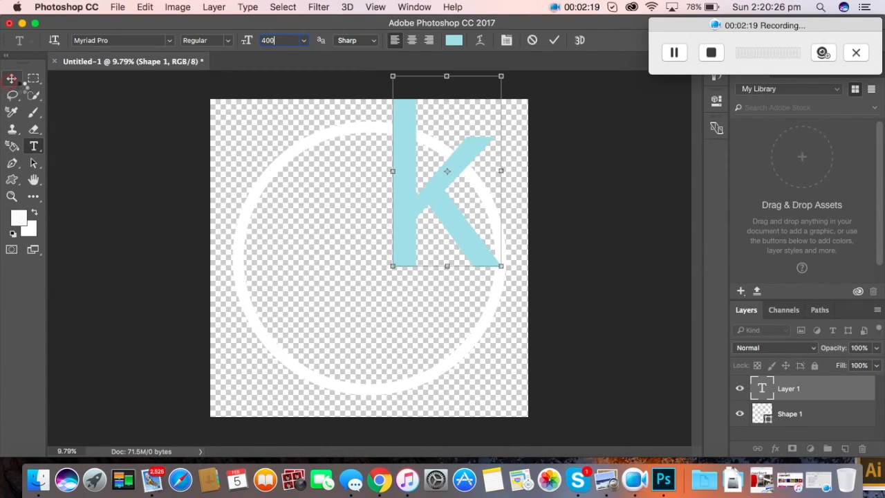
drag(430, 219, 366, 284)
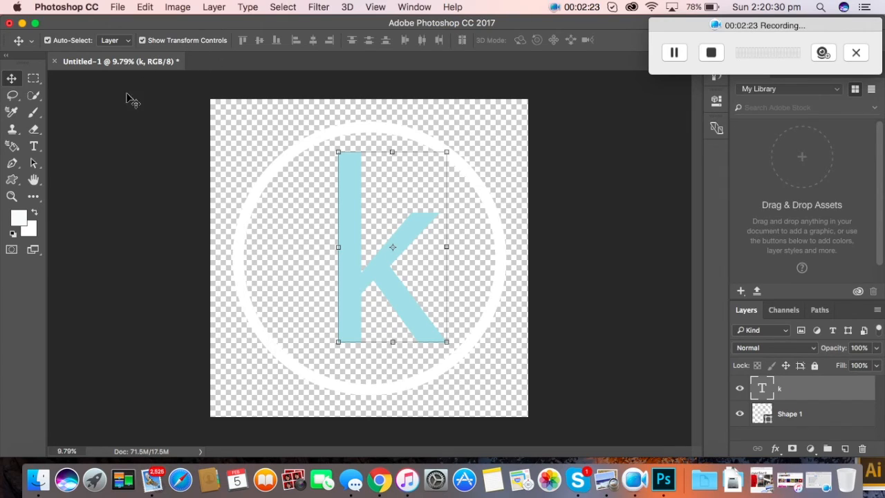
click(352, 228)
key(Delete)
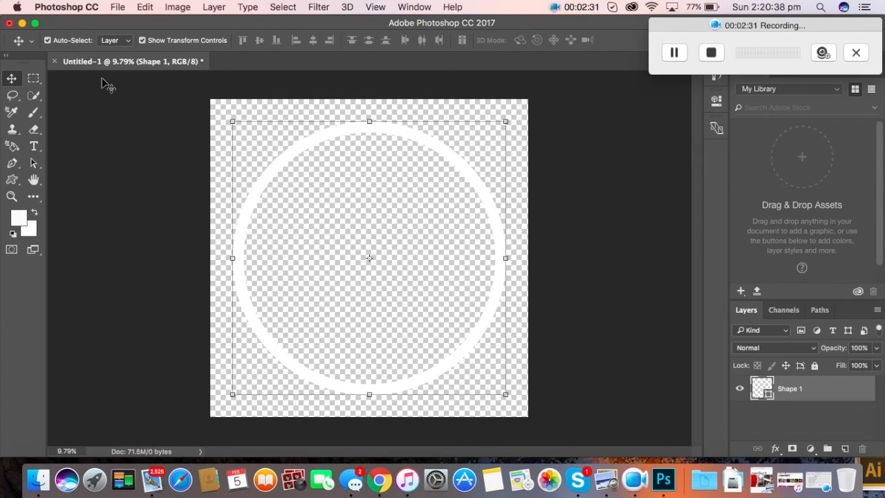
Step: Minimize Photoshop, open Chrome and go to dafont.com
click(22, 23)
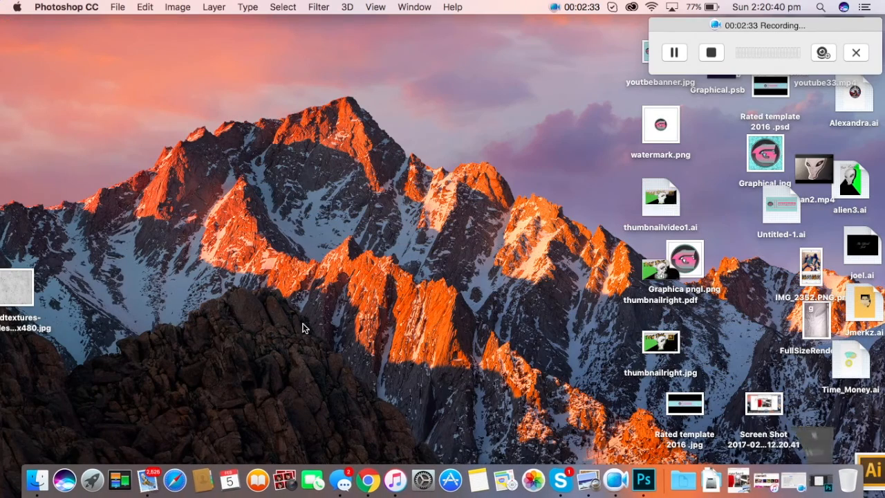
click(368, 479)
click(366, 481)
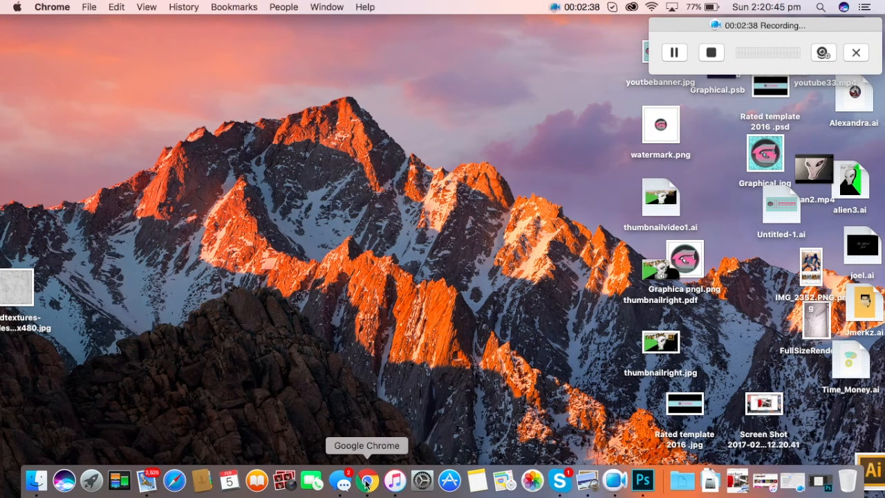
click(368, 487)
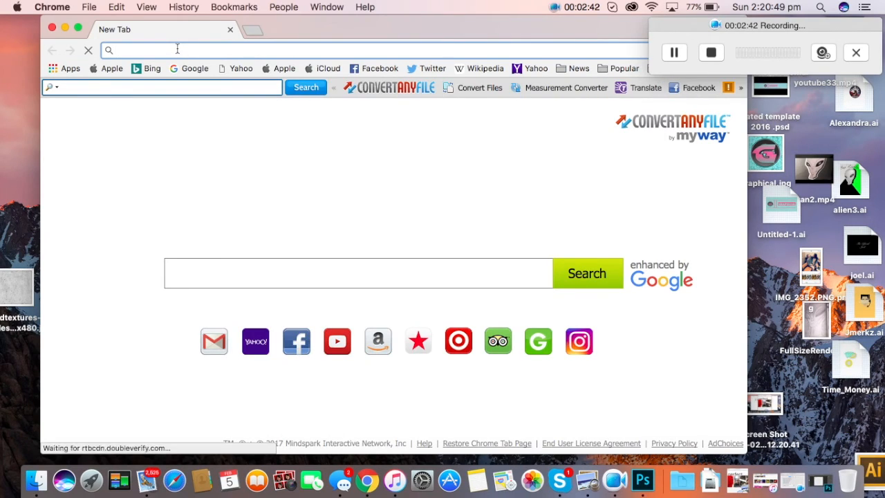
text(DAfont.com)
key(Return)
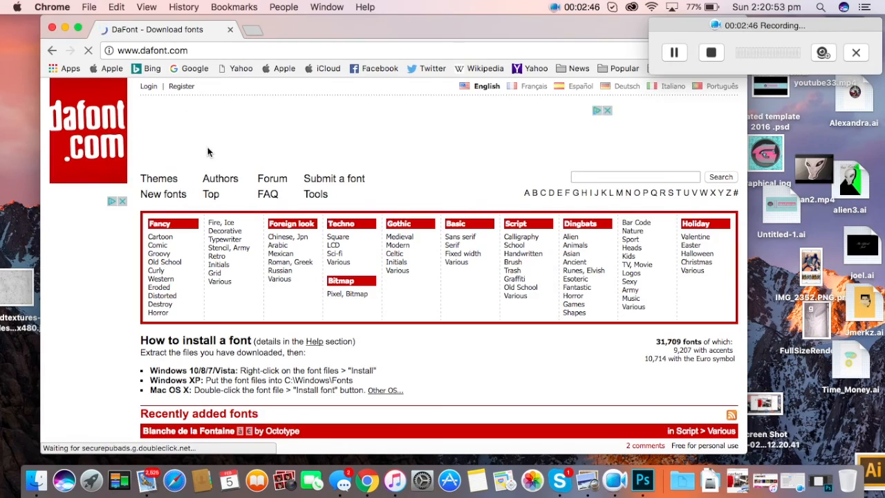
Step: Download the Blazed font from Fancy > Fire, Ice and open blazed.zip
scroll(209, 152, down, 10)
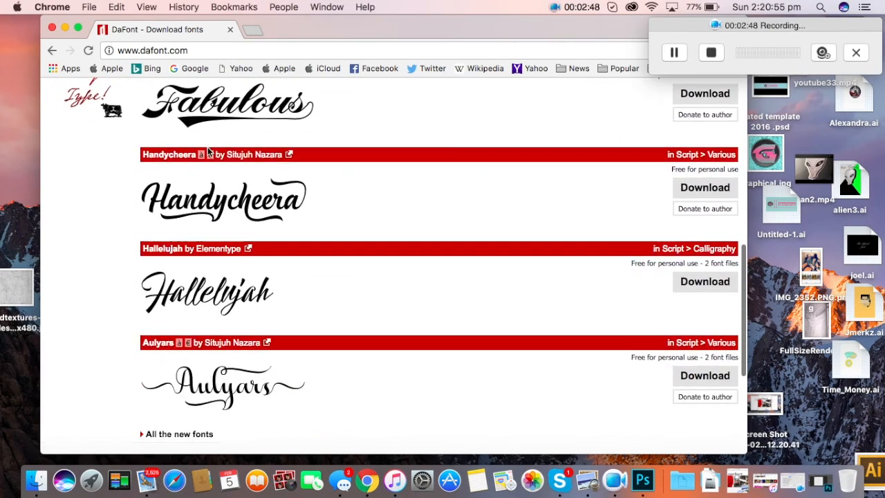
scroll(209, 156, up, 12)
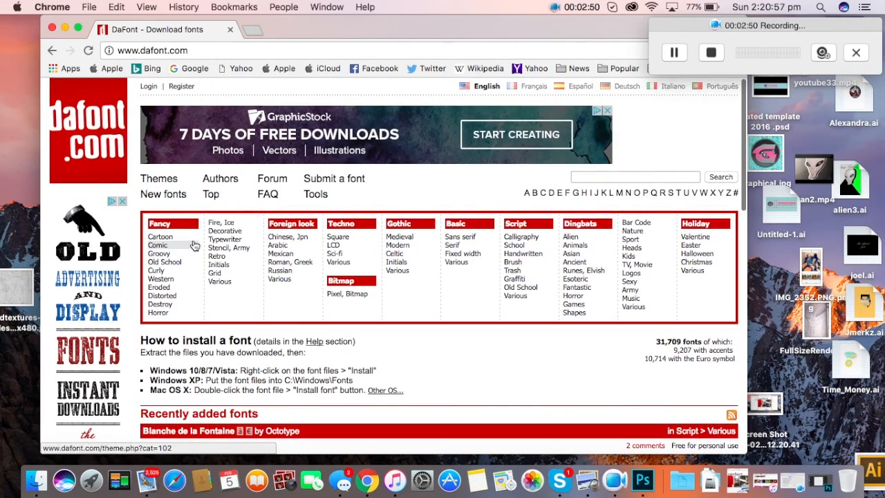
click(223, 224)
scroll(226, 235, down, 5)
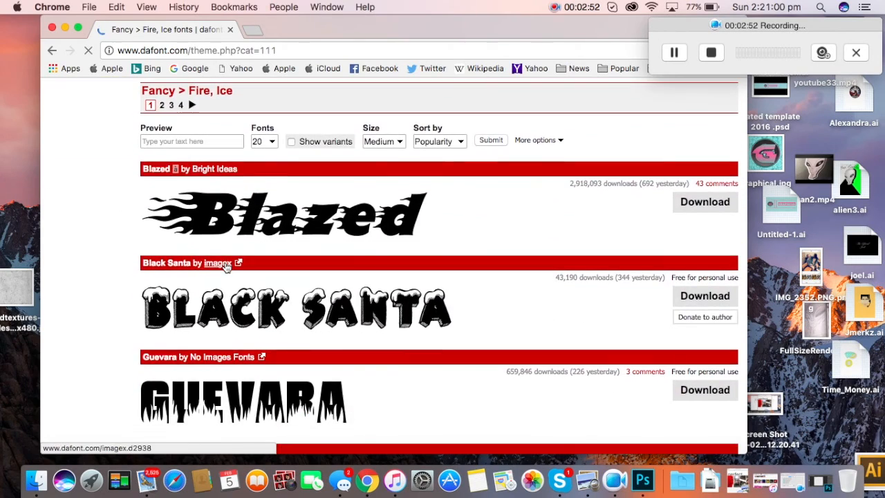
scroll(226, 266, down, 2)
scroll(225, 266, down, 20)
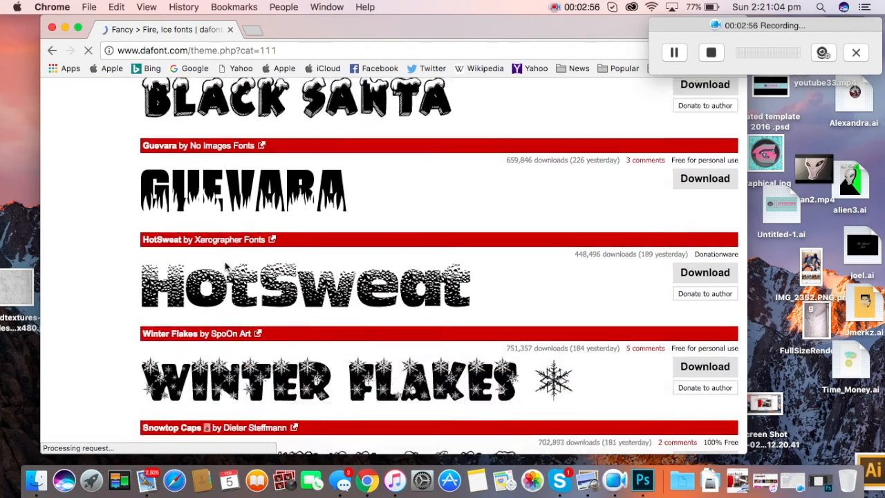
scroll(225, 266, down, 10)
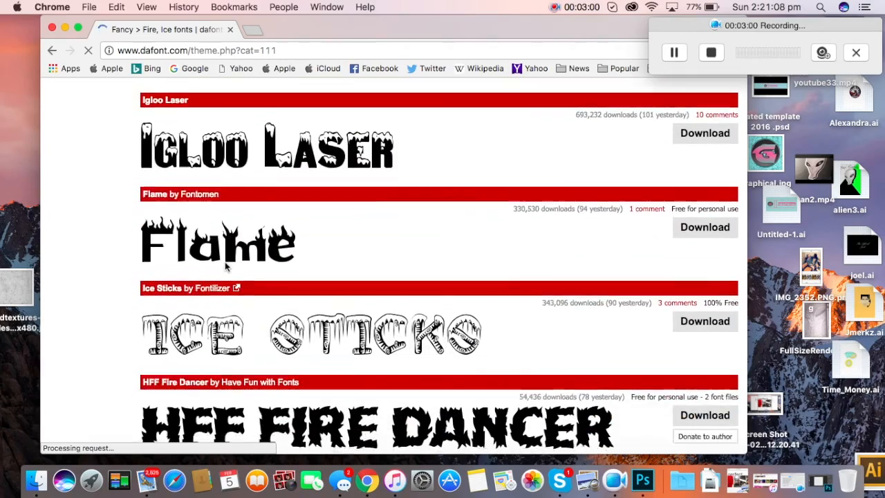
scroll(225, 266, up, 20)
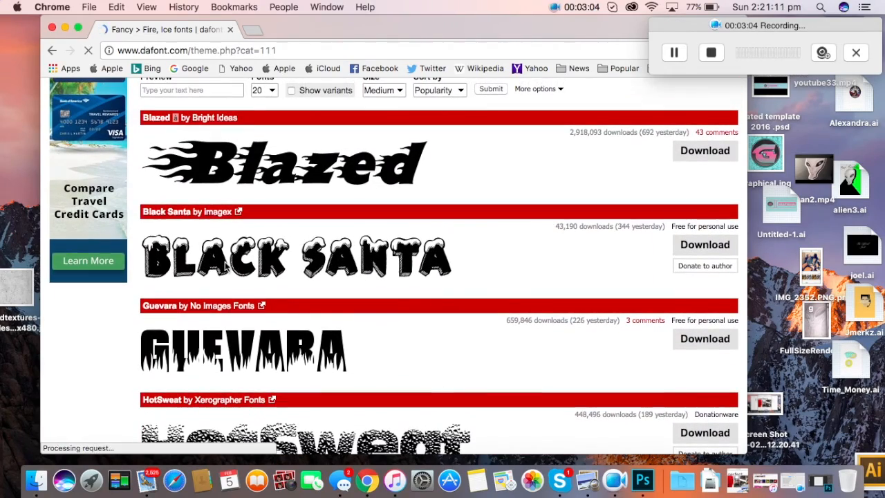
click(705, 151)
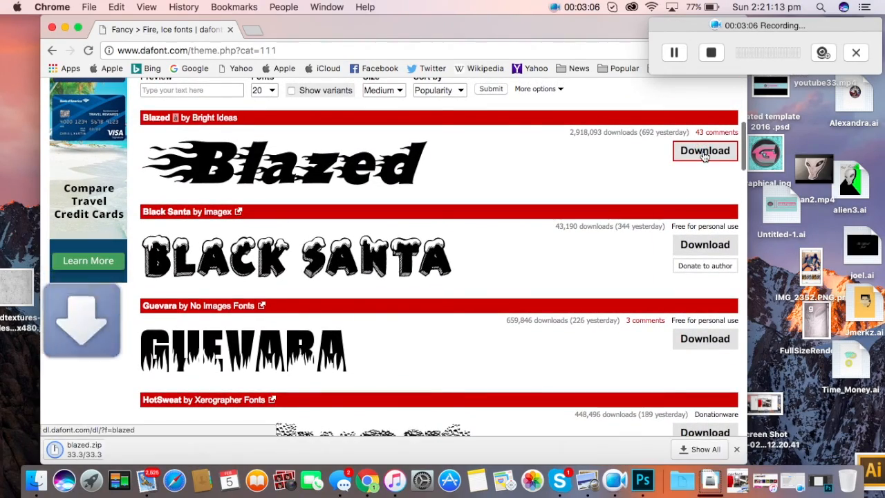
click(172, 450)
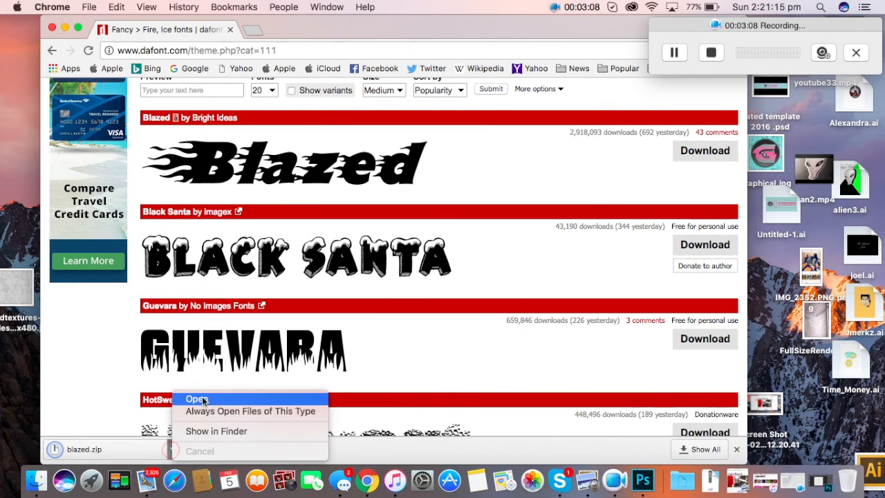
click(204, 397)
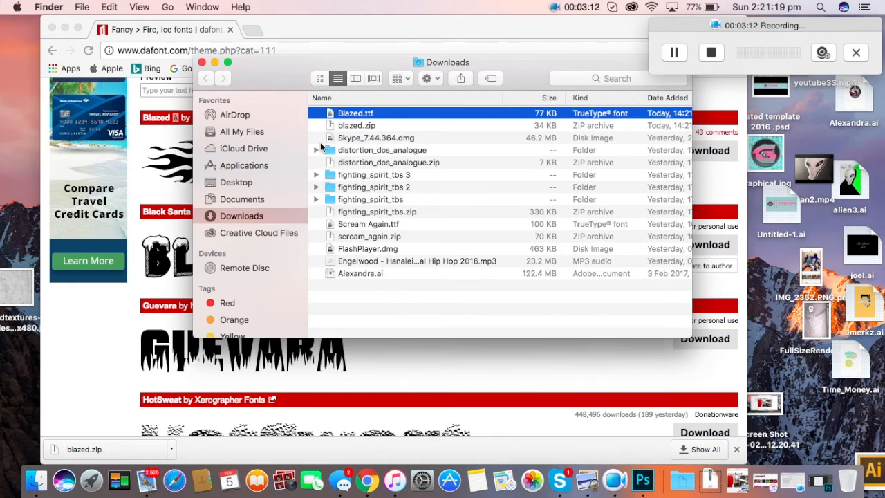
Step: Close Chrome and install Blazed.ttf through Font Book despite the validation warning
click(54, 29)
double_click(388, 114)
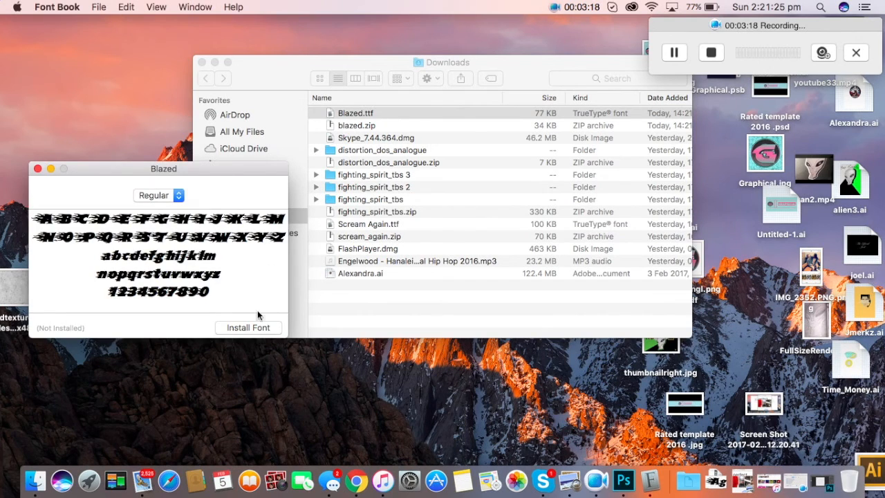
click(255, 328)
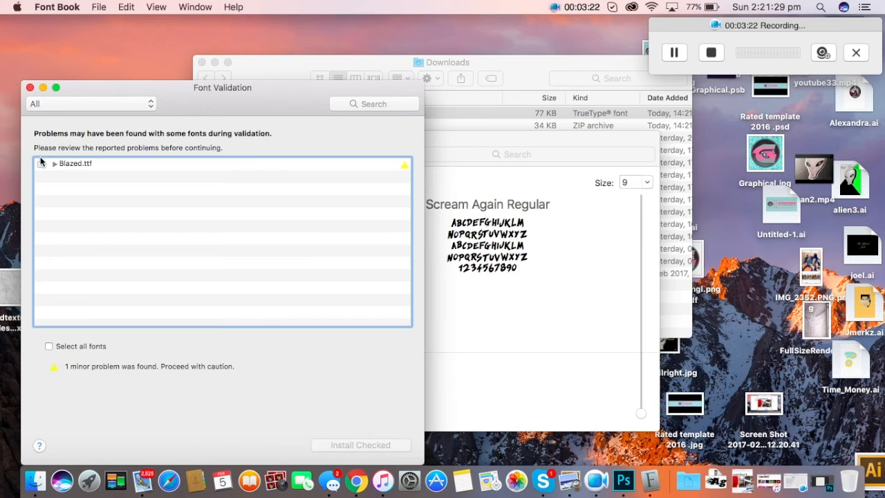
click(41, 163)
click(360, 445)
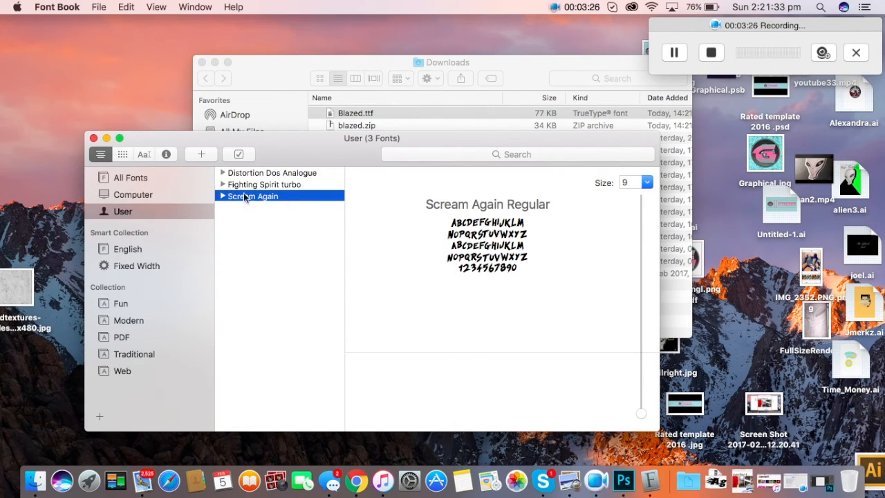
click(93, 138)
Step: Reinstall Blazed.ttf after checking its warning details, and preview the installed font
double_click(441, 118)
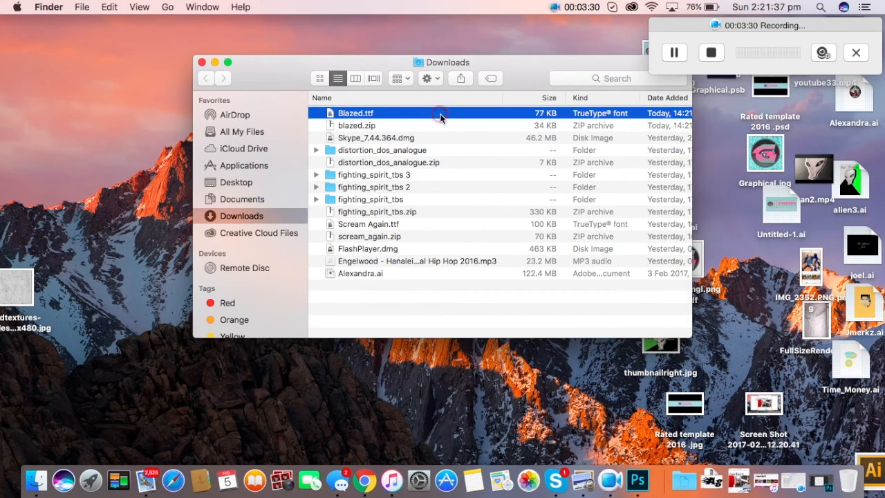
click(237, 286)
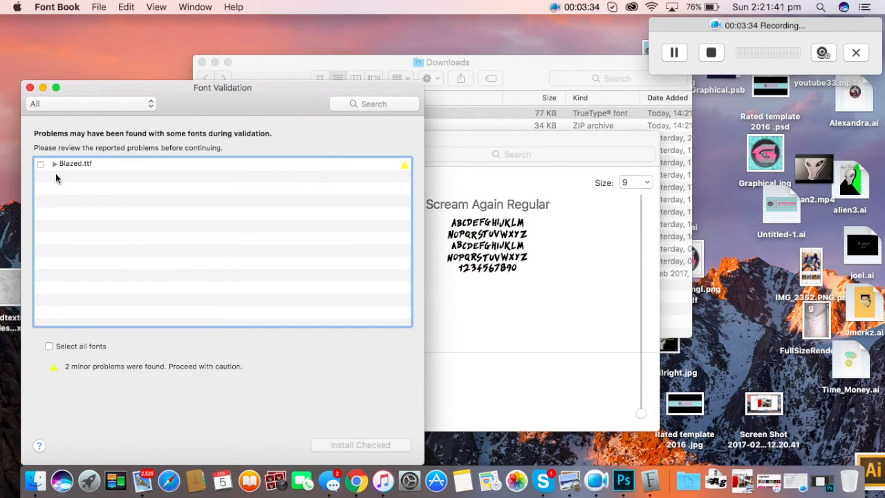
click(55, 164)
click(40, 164)
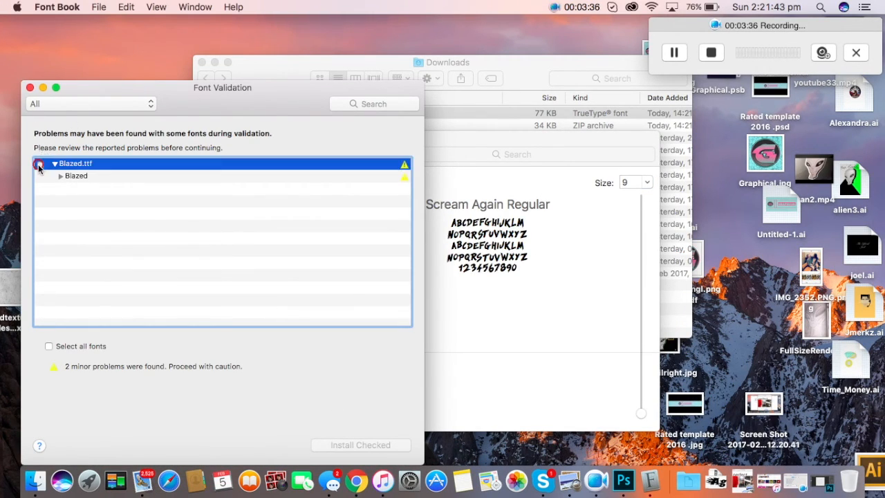
click(360, 444)
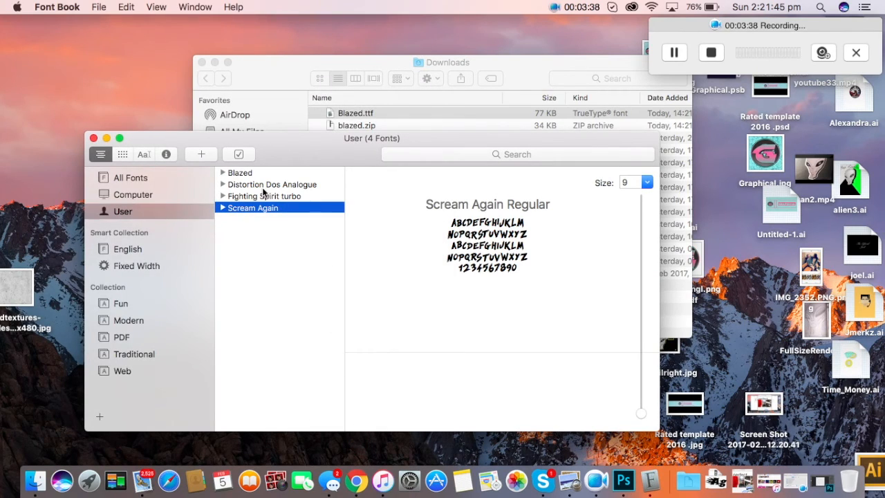
click(253, 173)
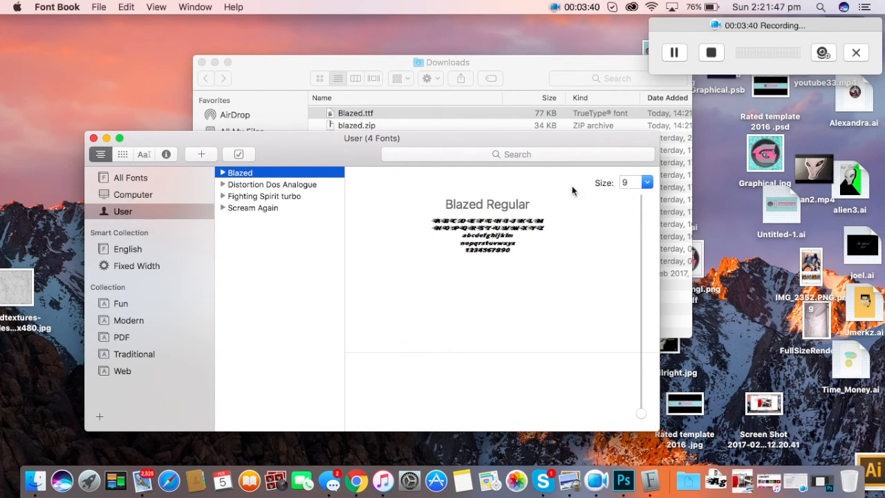
Step: Close Font Book and the Downloads window and return to Photoshop
click(93, 138)
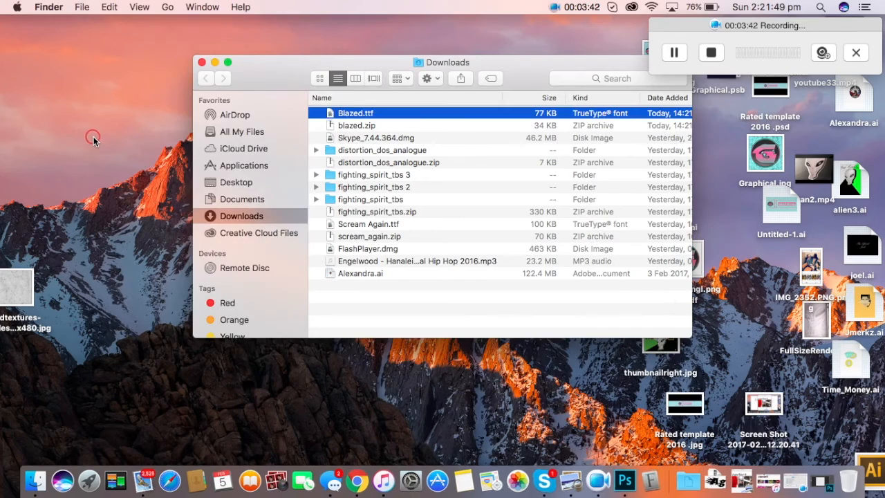
click(201, 63)
click(642, 480)
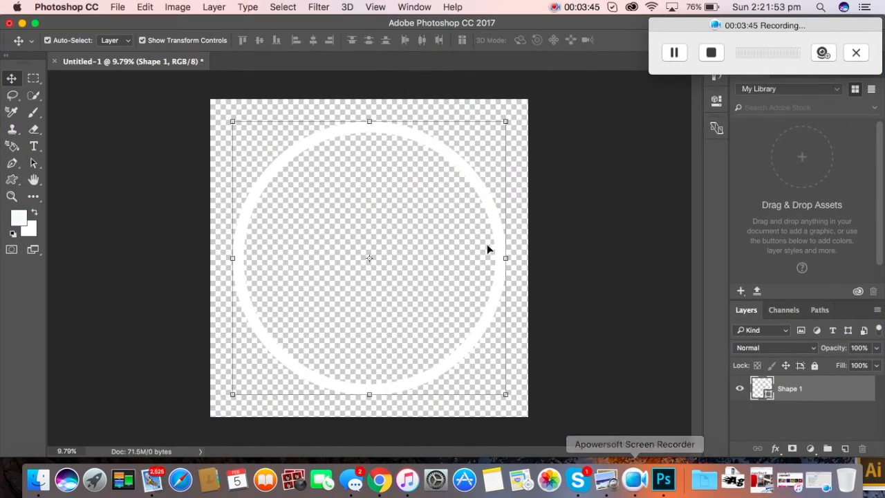
Step: Add a 'B' text layer on the canvas and confirm the foreground colour
click(630, 222)
click(33, 146)
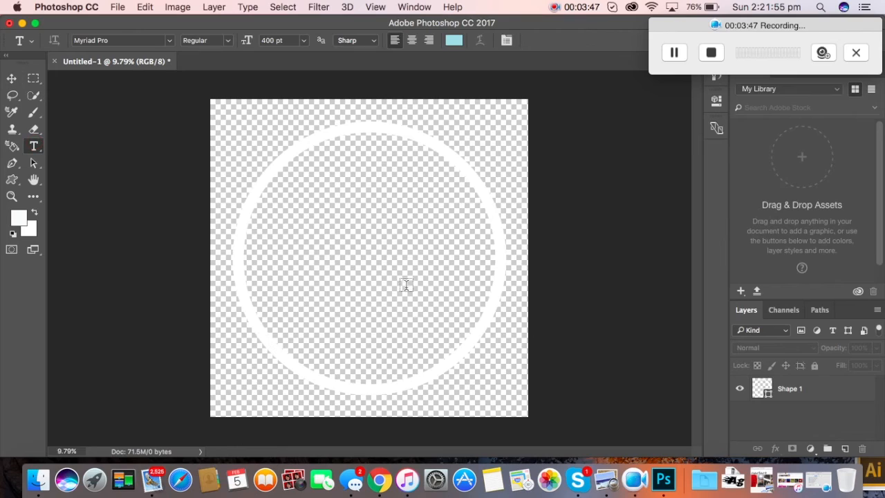
click(353, 244)
text(B)
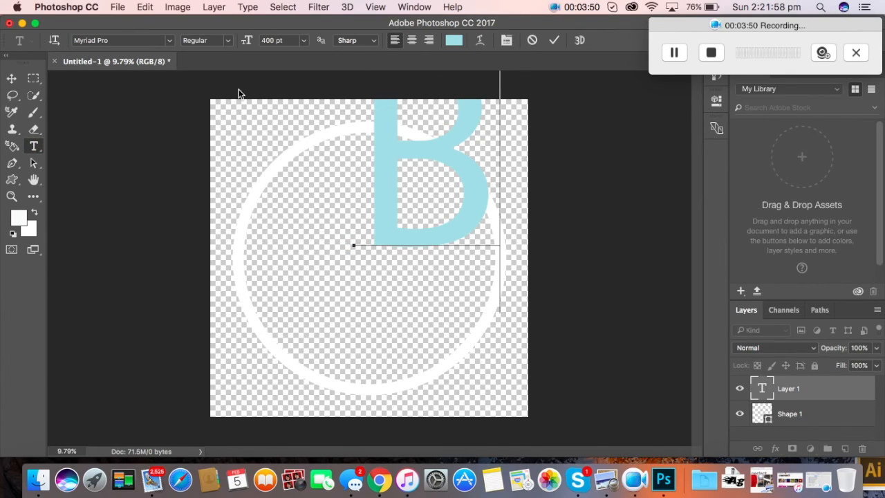
click(12, 112)
click(17, 217)
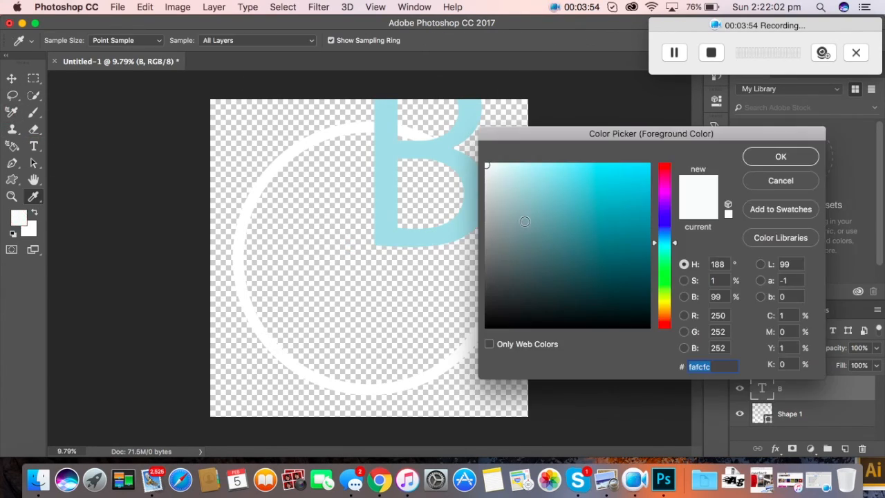
click(781, 156)
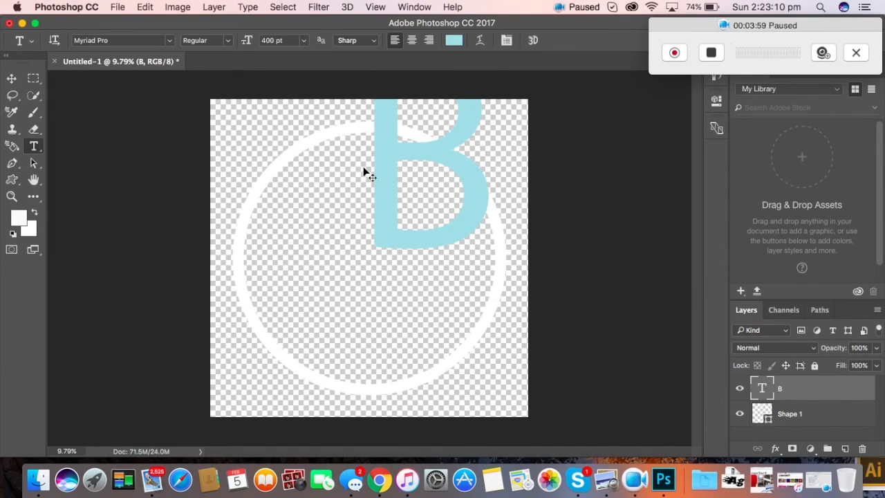
Step: Delete the B character and switch the font to Blazed
click(477, 205)
key(BackSpace)
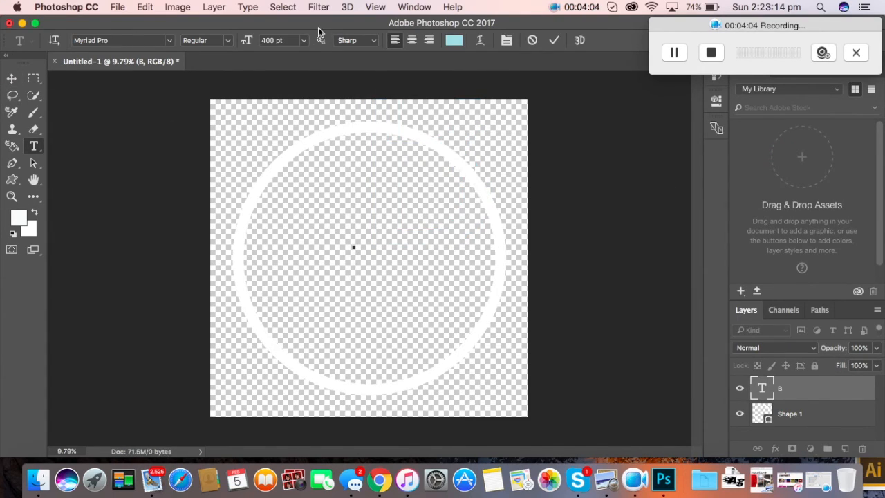
click(169, 40)
scroll(171, 154, down, 3)
click(176, 201)
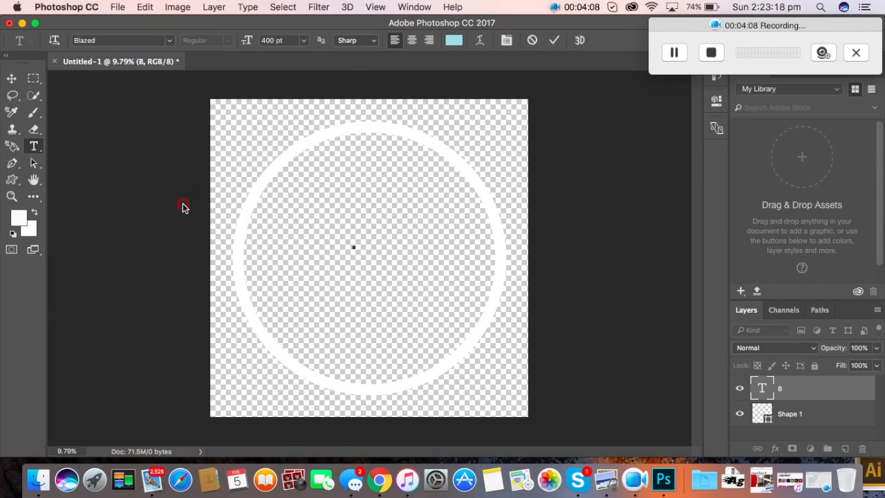
Step: Type the flaming 'B' in Blazed and move it left and down
text(B)
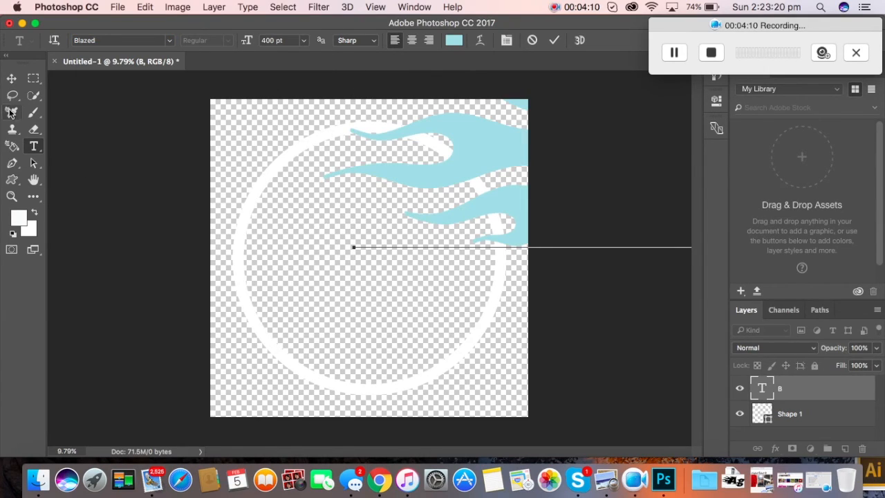
click(11, 78)
drag(533, 172, 517, 167)
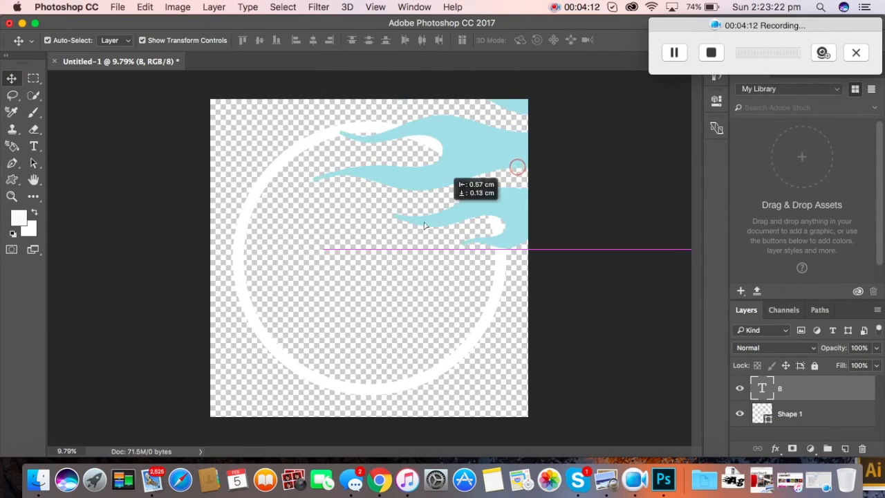
drag(425, 224, 397, 242)
drag(457, 234, 393, 227)
Step: Scale the flaming B to about 57% × 62% and centre it inside the ring
drag(541, 128, 498, 157)
drag(502, 95, 433, 151)
drag(267, 269, 448, 269)
drag(166, 260, 272, 261)
drag(527, 140, 441, 222)
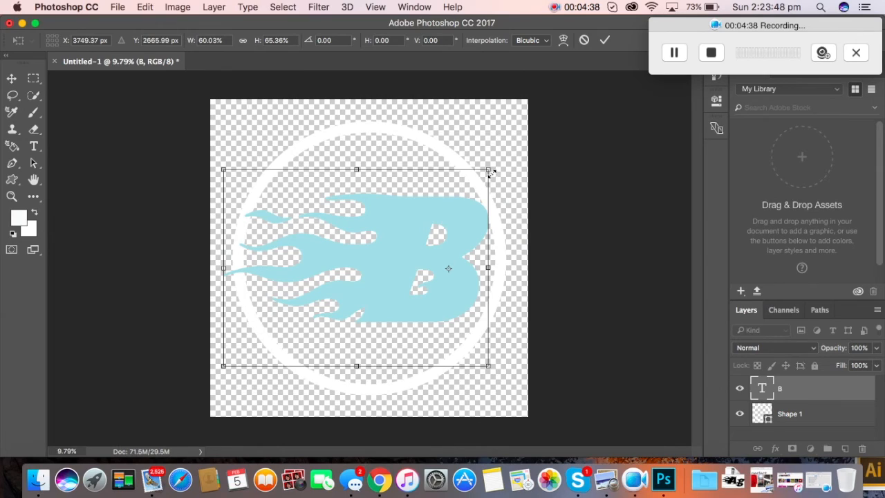
drag(488, 169, 470, 184)
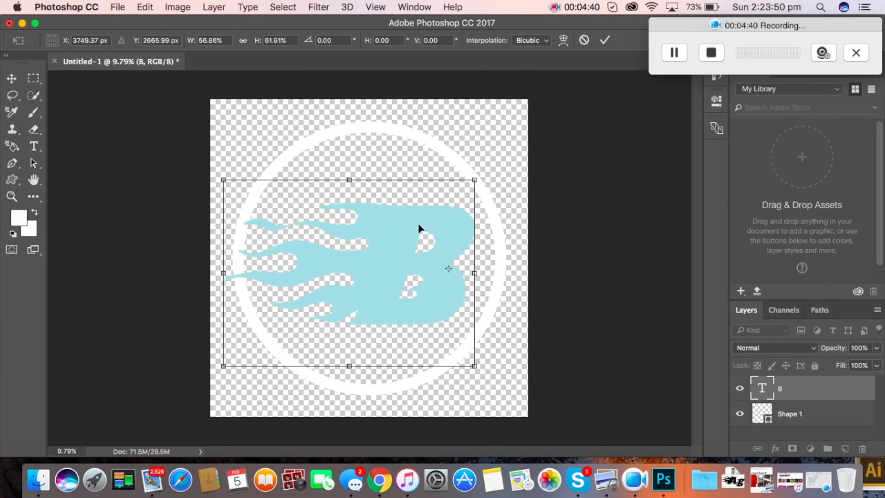
drag(417, 225, 430, 221)
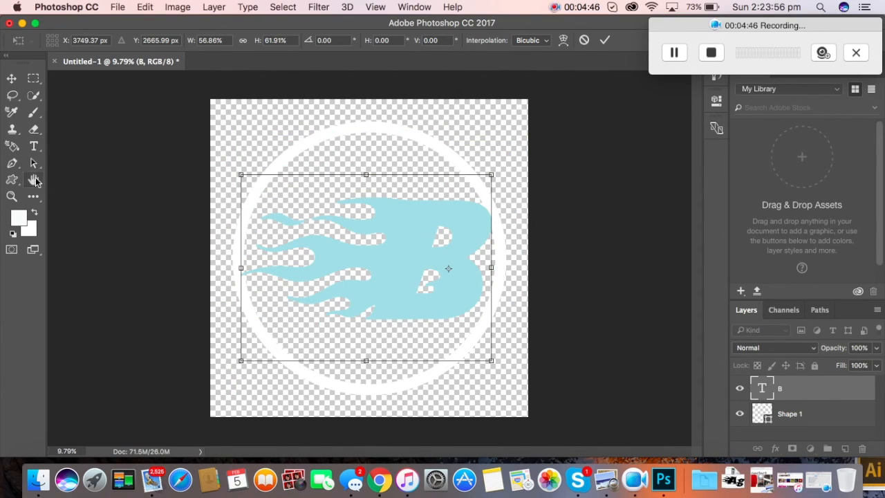
Step: Apply the B's resize and recolour the letter near-white (#fafdfd)
click(33, 146)
click(536, 187)
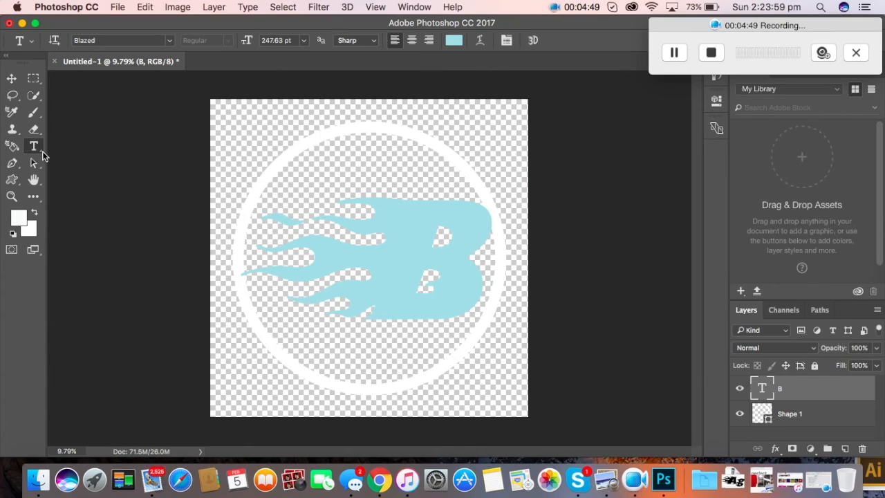
drag(480, 257, 401, 187)
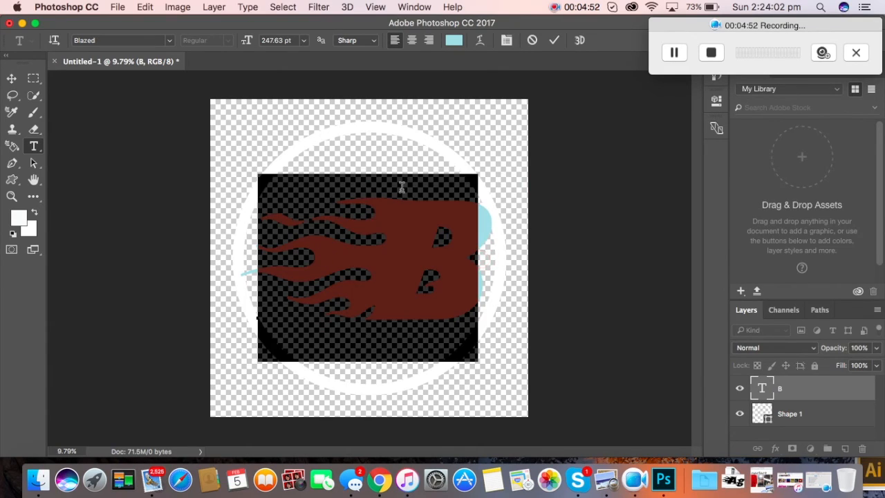
click(454, 40)
click(486, 164)
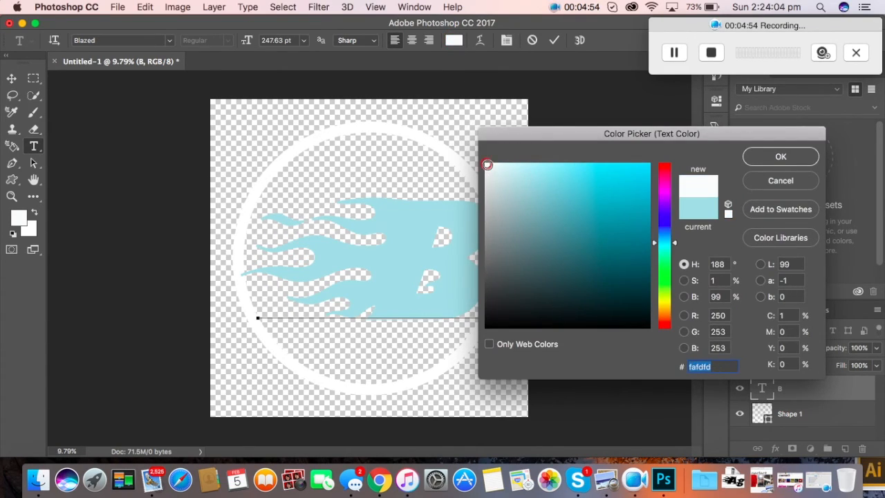
click(751, 156)
click(12, 78)
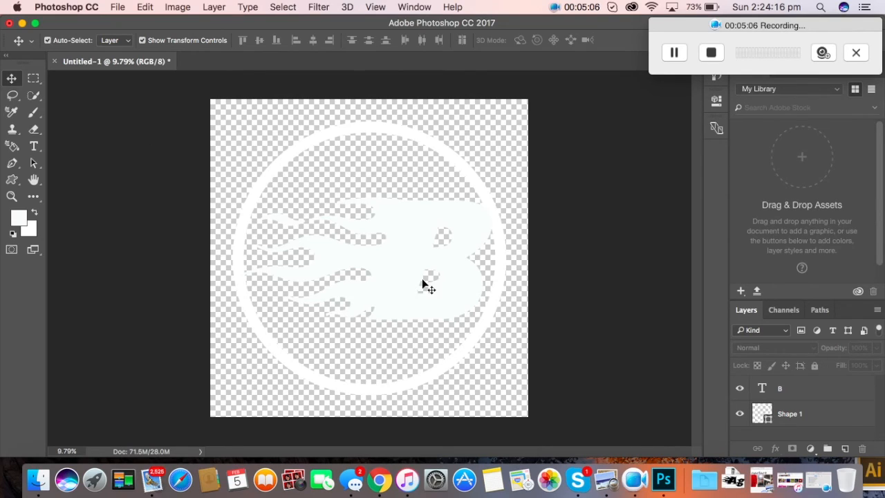
Step: Give the B text layer a 46 px black stroke and a white-to-grey gradient overlay
click(810, 395)
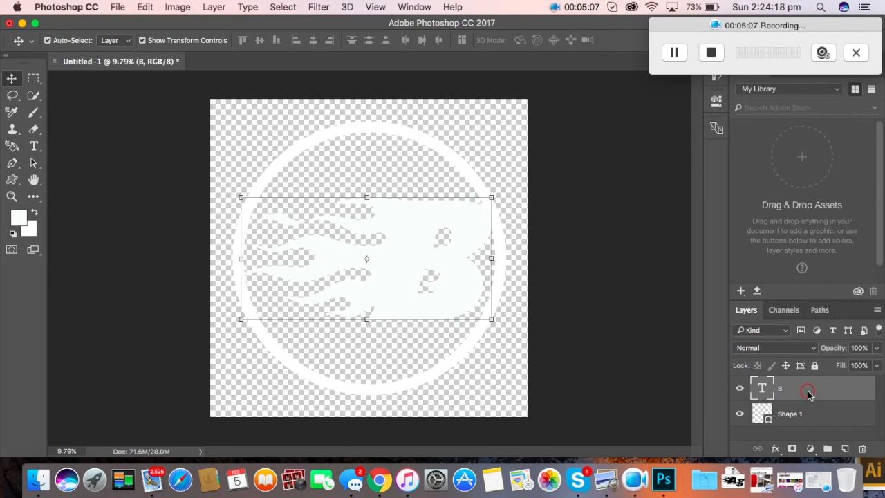
right_click(809, 396)
click(790, 397)
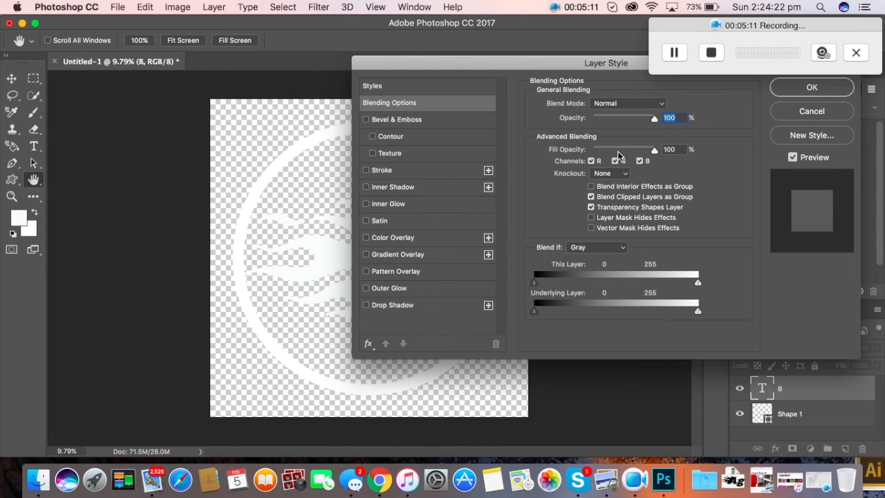
click(426, 171)
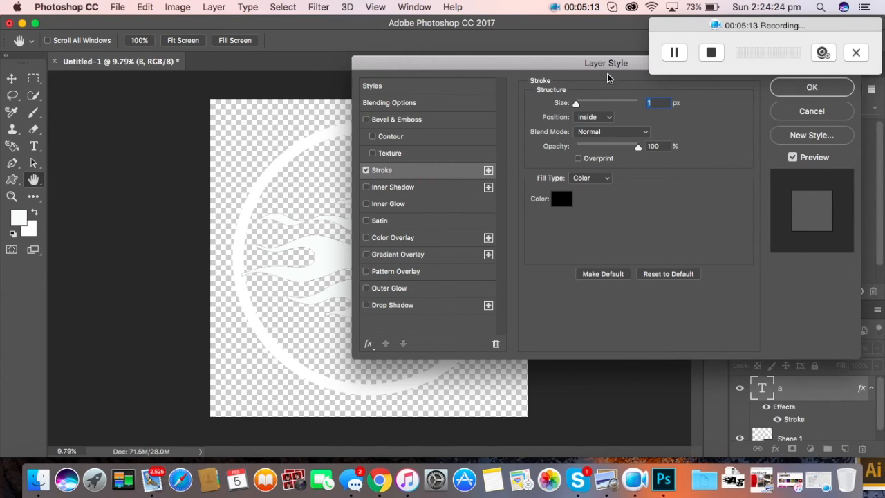
drag(602, 63, 726, 81)
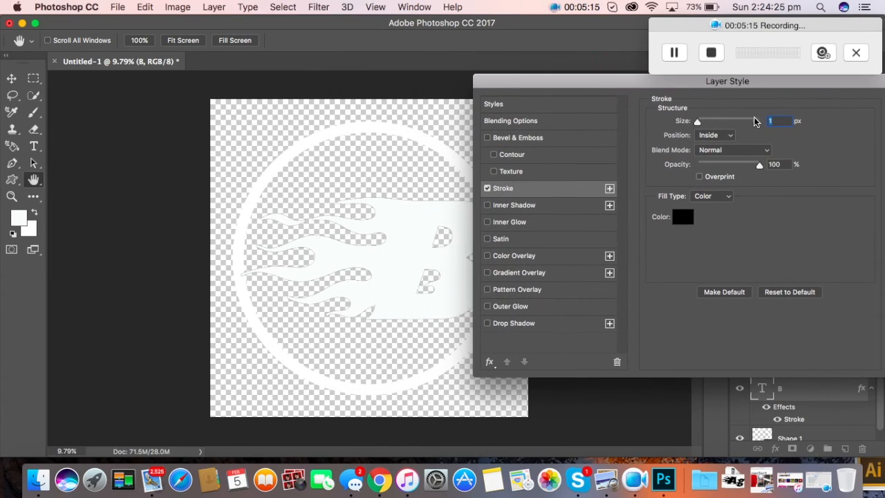
mouse_move(697, 121)
mouse_down()
mouse_move(725, 123)
mouse_move(700, 127)
mouse_move(713, 130)
mouse_up()
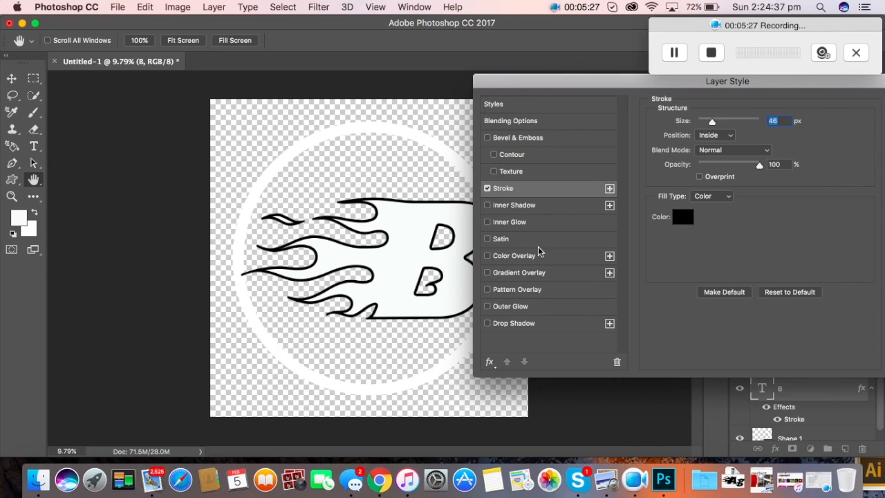
click(533, 273)
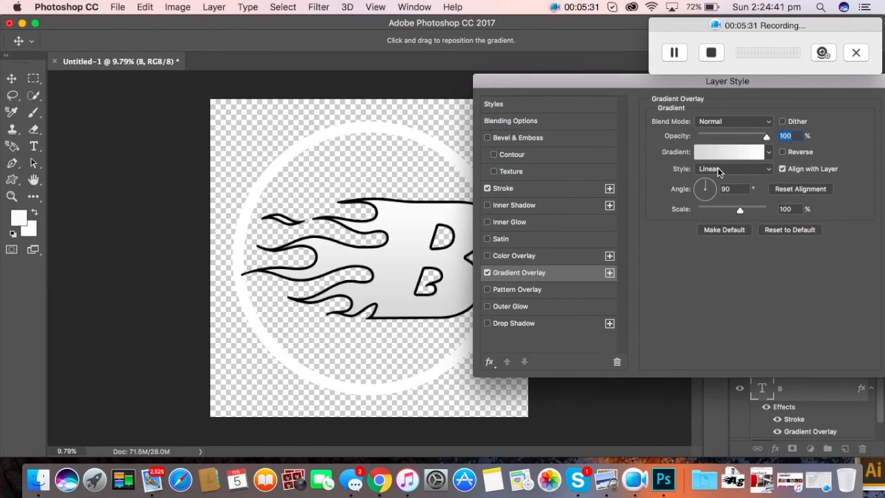
Step: Browse the Gradient Editor presets and settle on Blue, Yellow, Blue for the B's overlay
click(743, 150)
drag(640, 83, 849, 94)
click(573, 117)
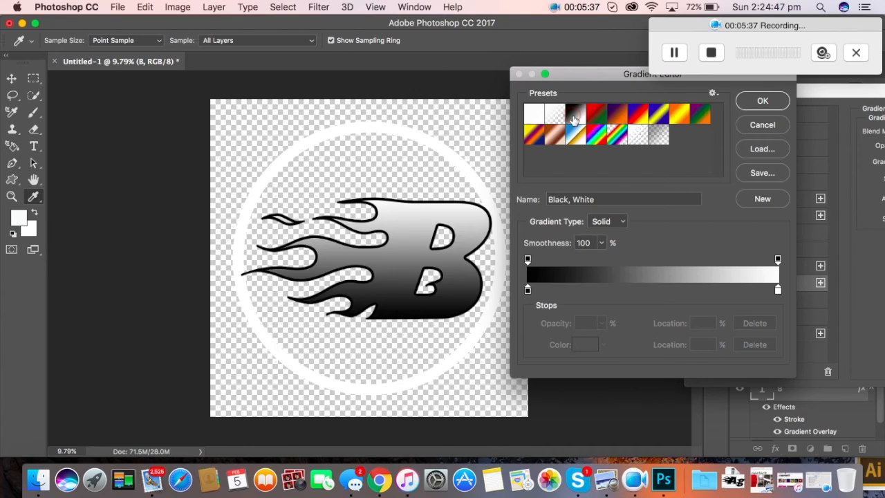
click(598, 122)
click(624, 122)
click(647, 119)
click(662, 120)
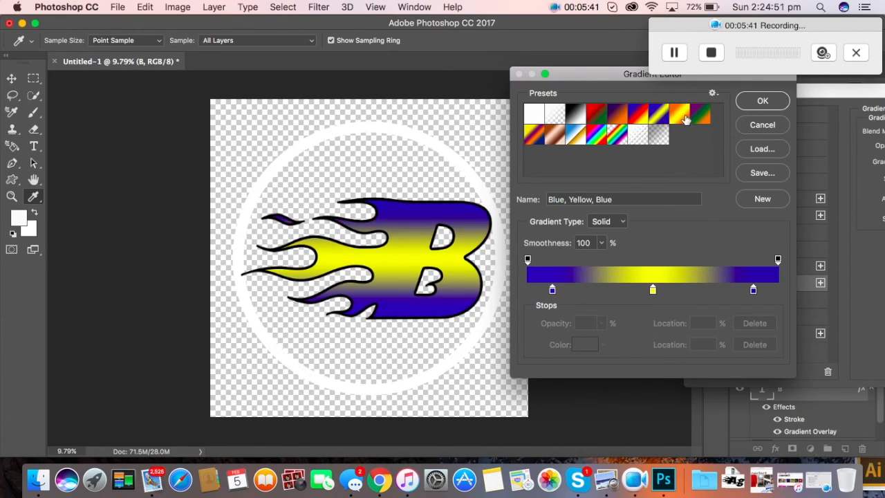
click(683, 119)
click(700, 120)
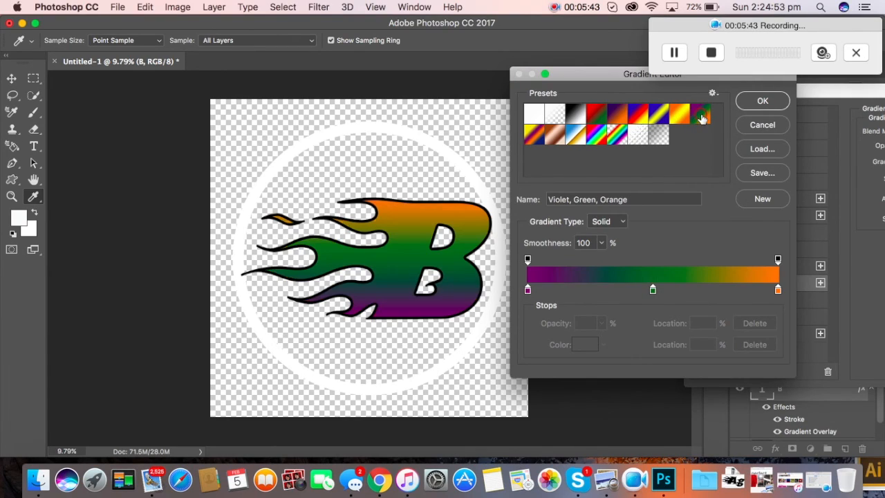
click(653, 142)
click(636, 141)
click(615, 141)
click(592, 138)
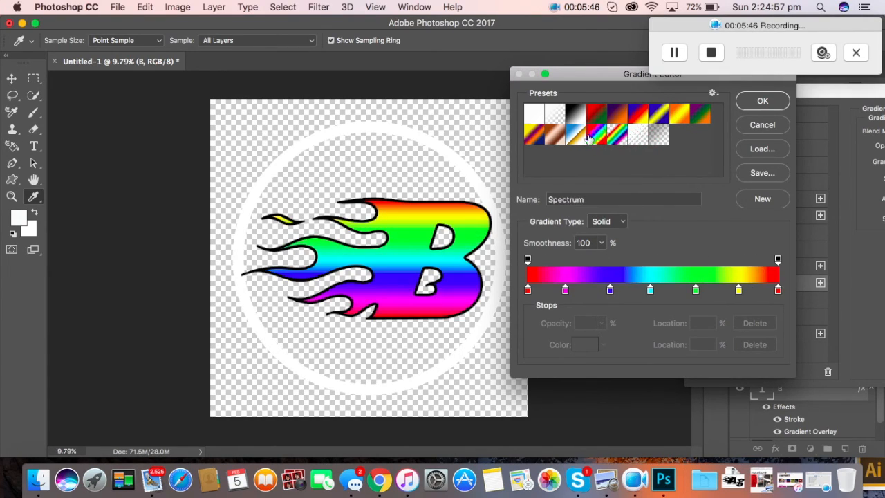
click(575, 137)
click(555, 137)
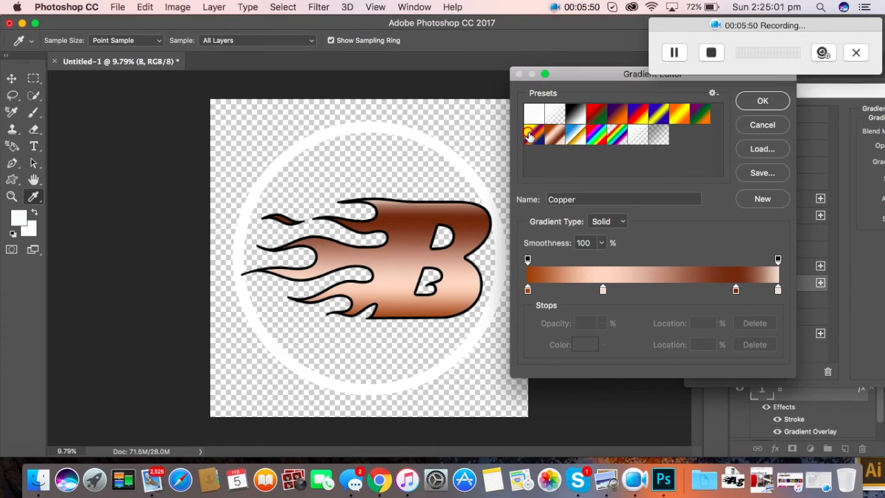
click(529, 136)
click(658, 115)
Step: Recolour the left gradient stop from blue to bright magenta
double_click(553, 290)
drag(667, 216, 667, 194)
click(623, 190)
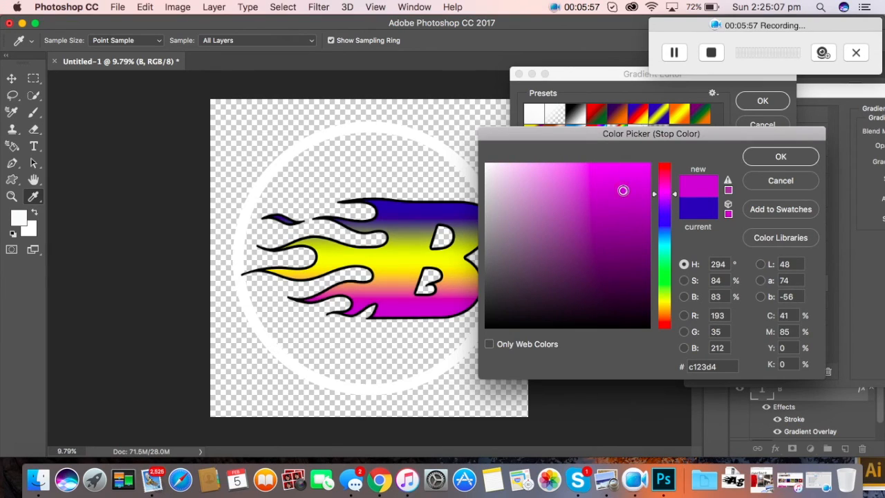
click(609, 171)
click(669, 318)
drag(628, 235, 616, 263)
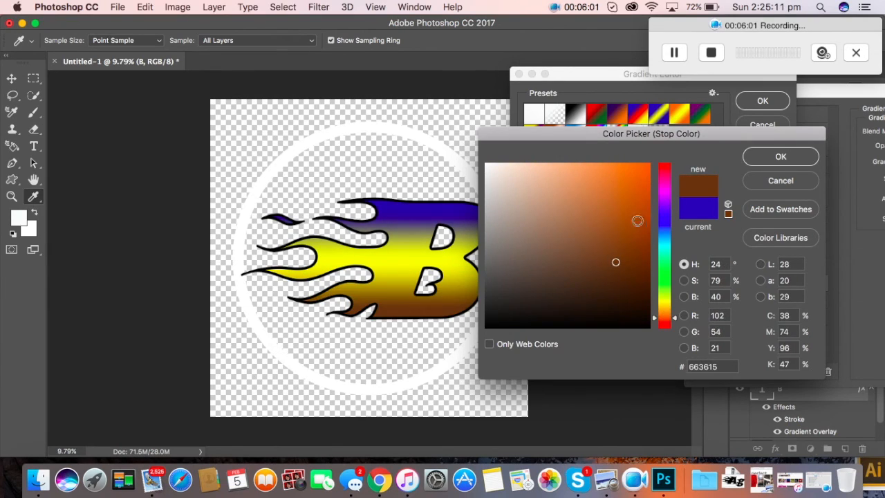
click(668, 269)
click(668, 199)
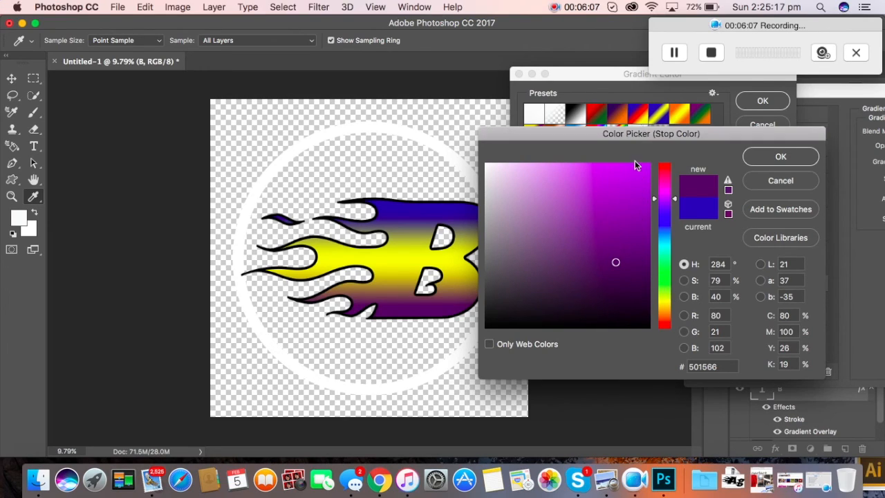
click(641, 170)
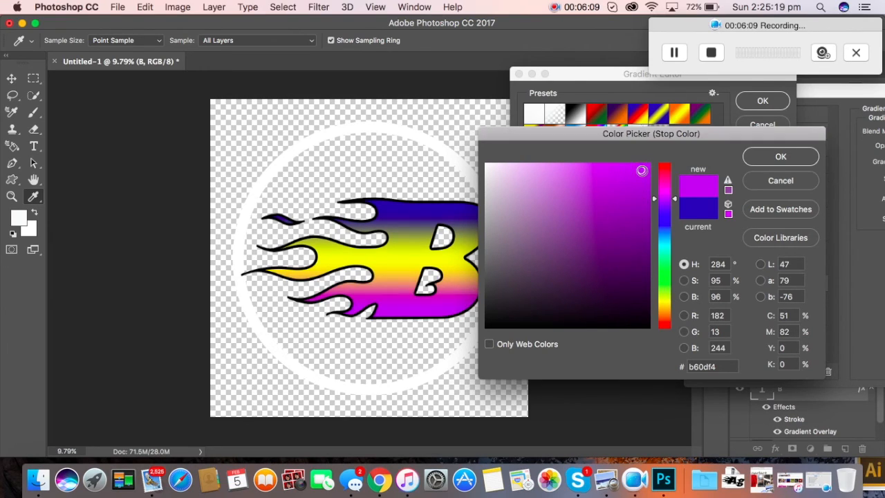
click(755, 159)
Step: Change the middle yellow gradient stop to a teal-green
double_click(652, 289)
click(668, 274)
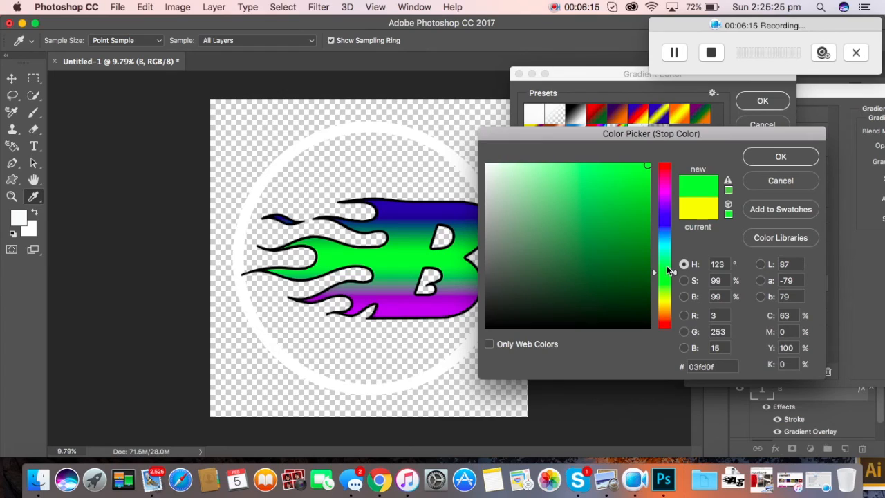
drag(666, 266, 661, 260)
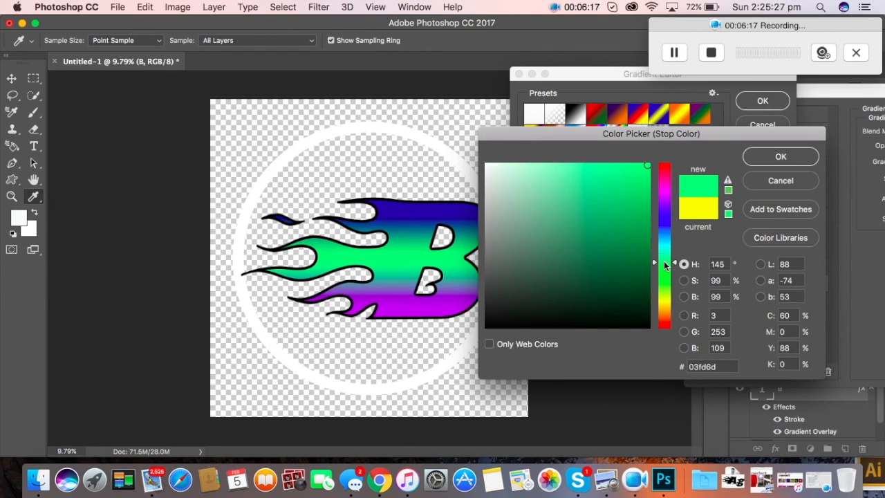
click(791, 163)
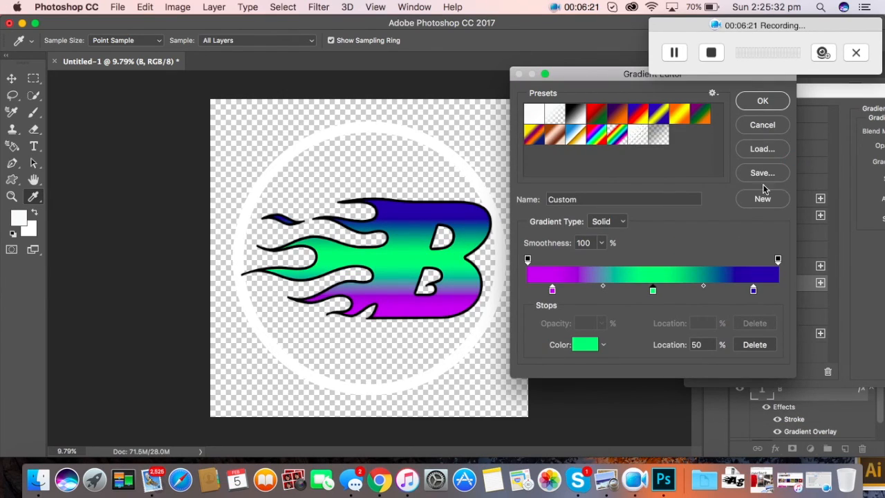
Step: Save the gradient as a new preset named BLAZED and apply the layer style
click(630, 198)
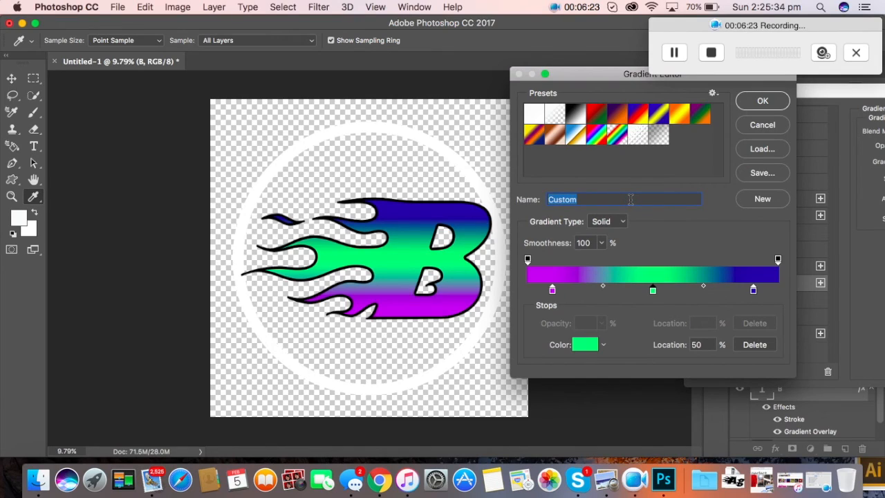
text(B)
click(756, 201)
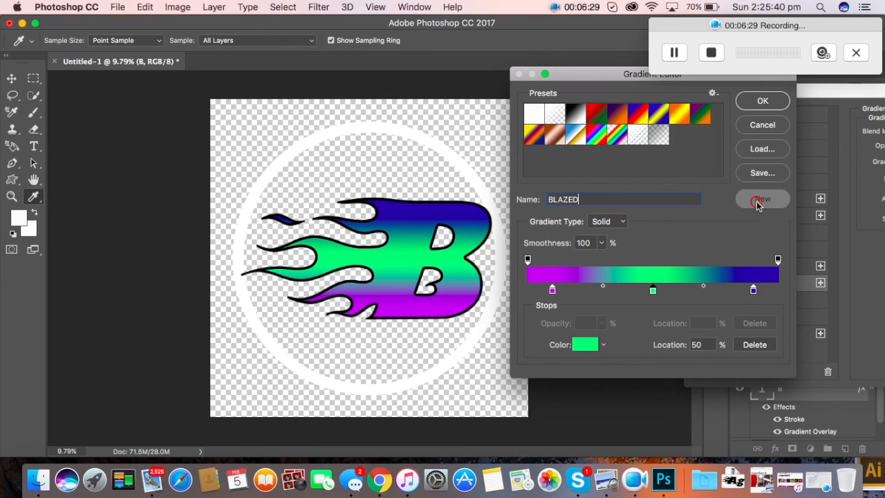
click(761, 103)
drag(737, 96, 391, 101)
click(798, 121)
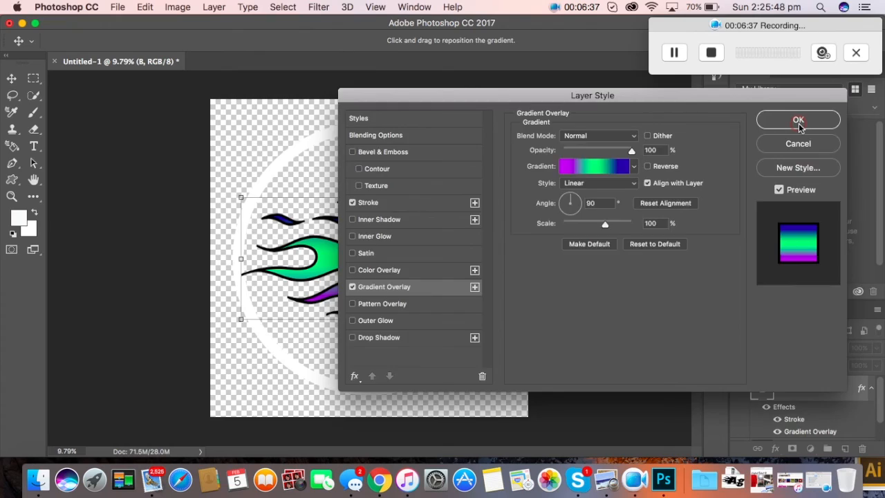
Step: Add the same magenta-green-blue gradient overlay to the Shape 1 ring layer
click(871, 390)
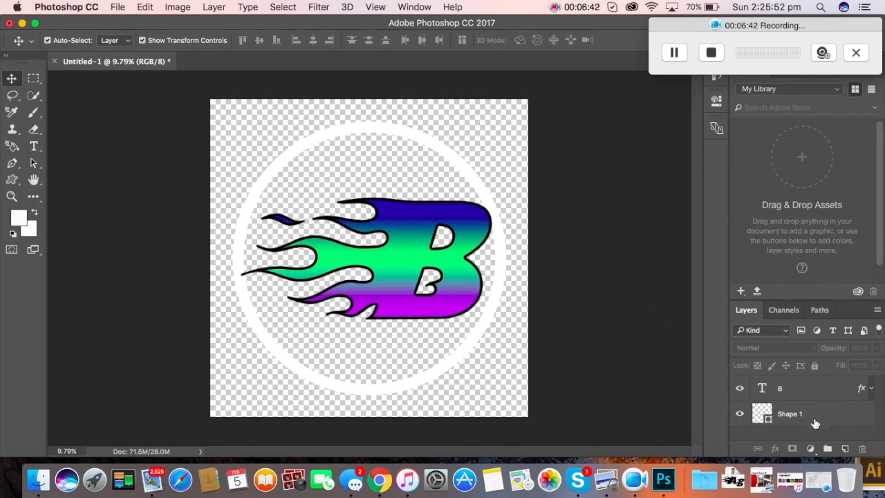
click(765, 414)
right_click(769, 414)
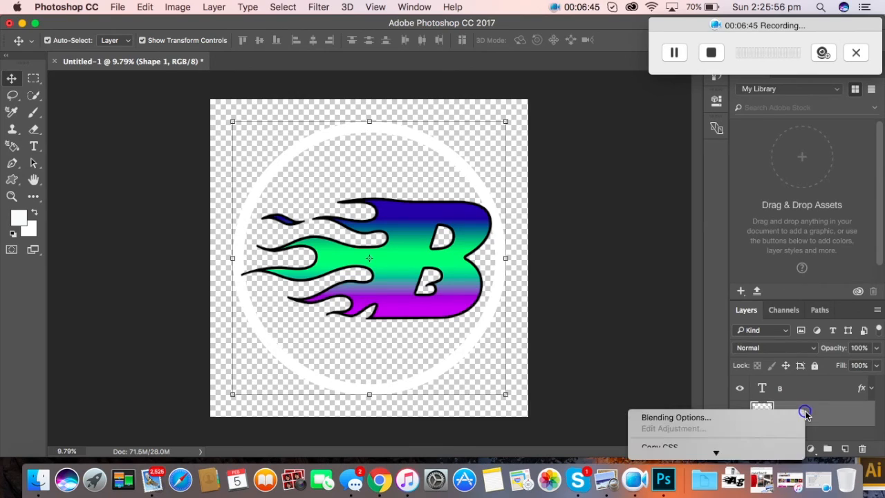
click(776, 415)
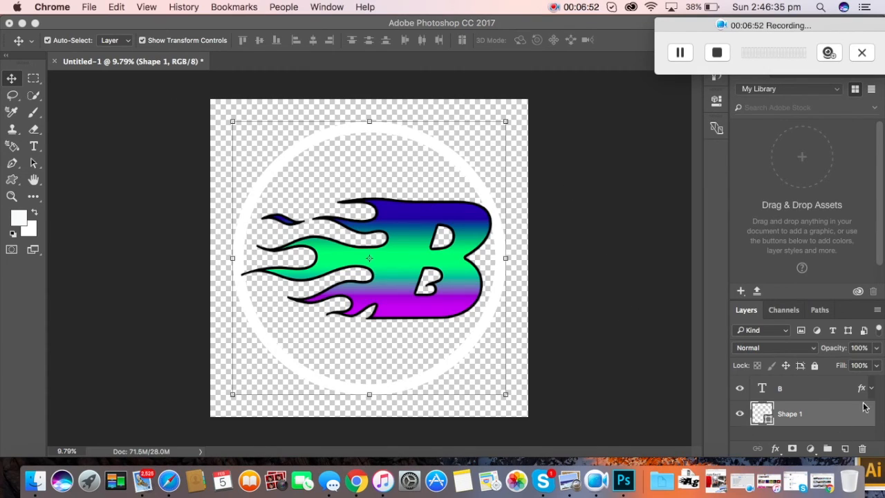
right_click(795, 410)
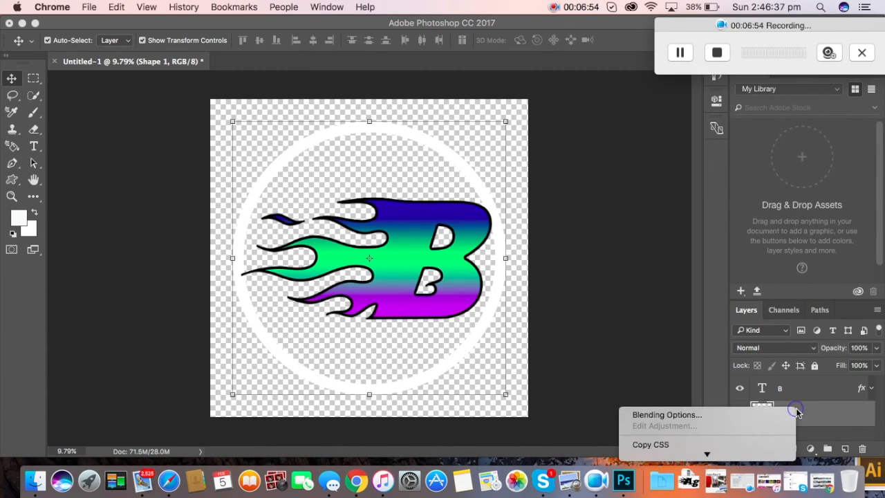
click(747, 412)
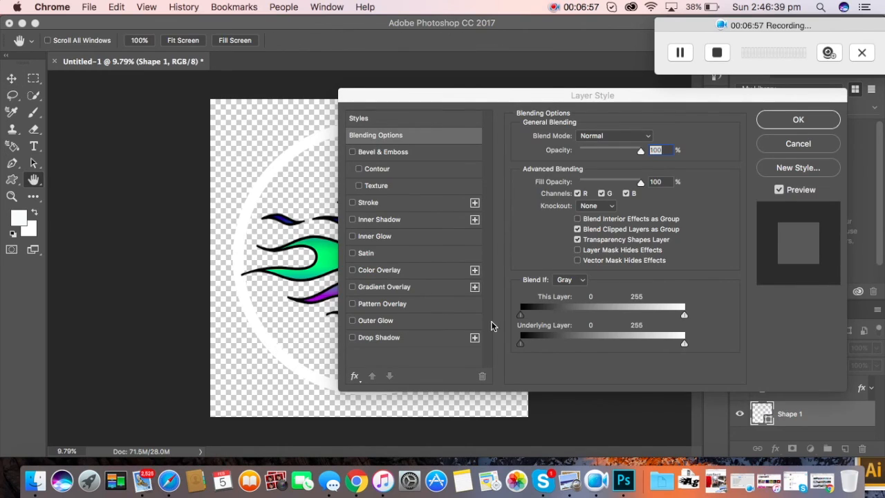
click(391, 287)
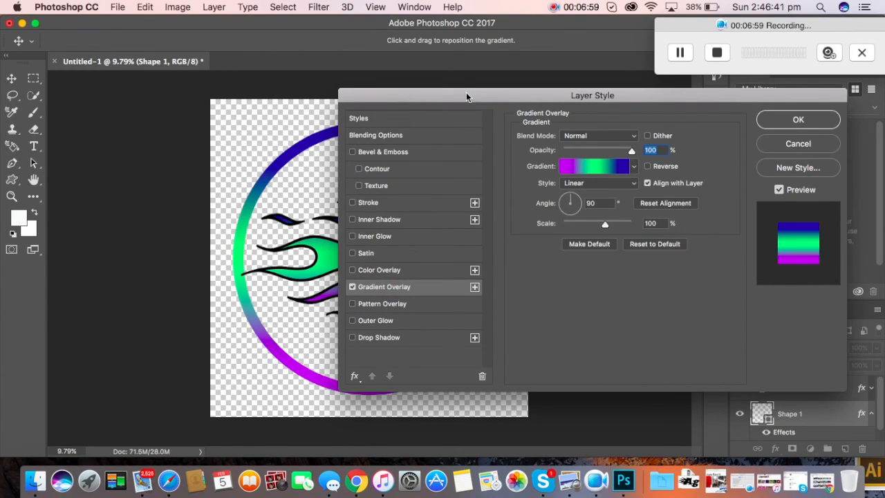
drag(466, 92, 578, 87)
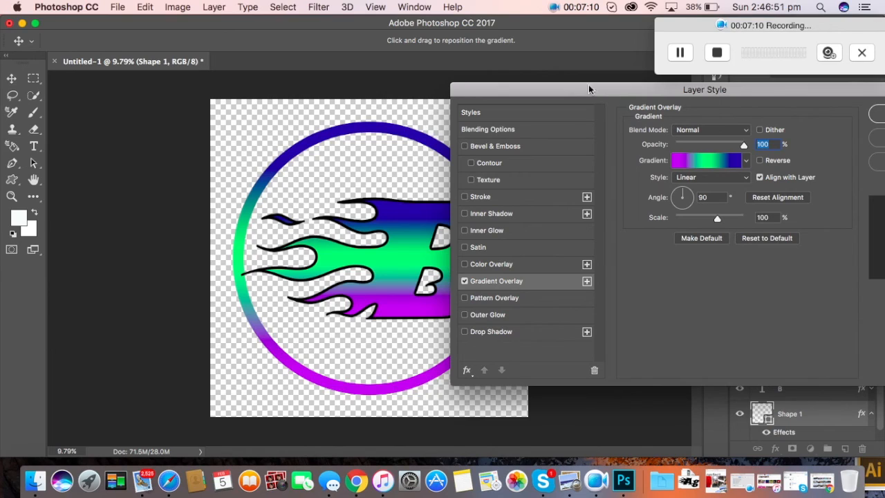
click(802, 115)
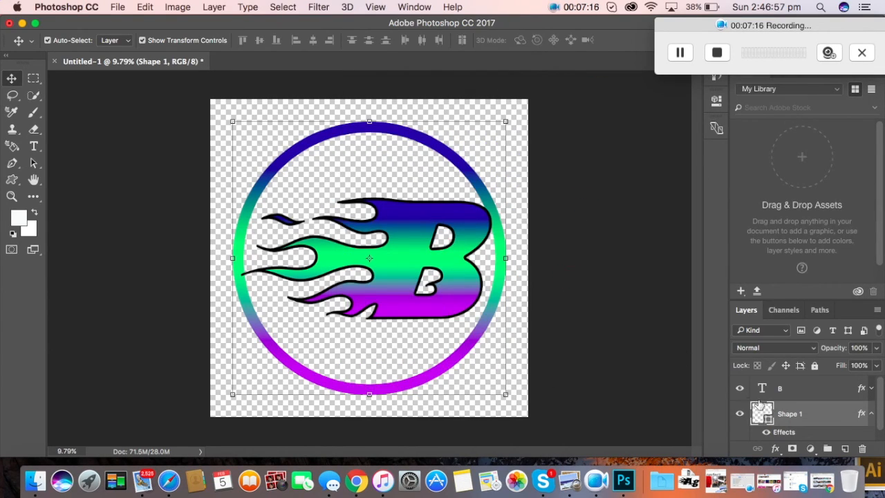
Step: Move the B text layer below the Shape 1 ring layer
click(872, 413)
click(788, 391)
drag(788, 398, 784, 427)
click(649, 361)
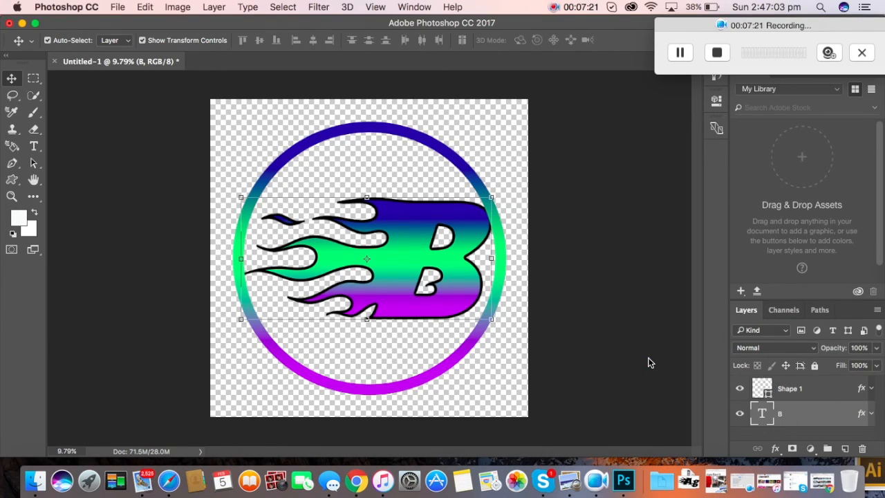
Step: Rasterize the Shape 1 ring layer and the B type layer
click(791, 390)
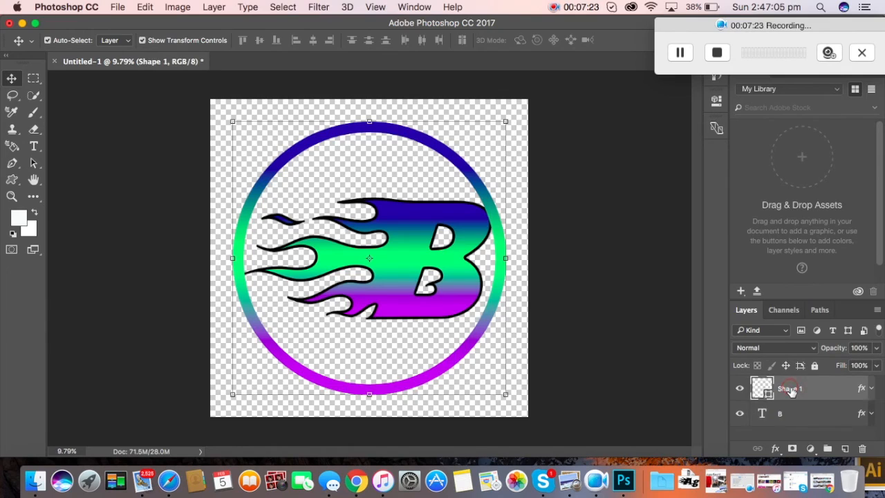
right_click(791, 390)
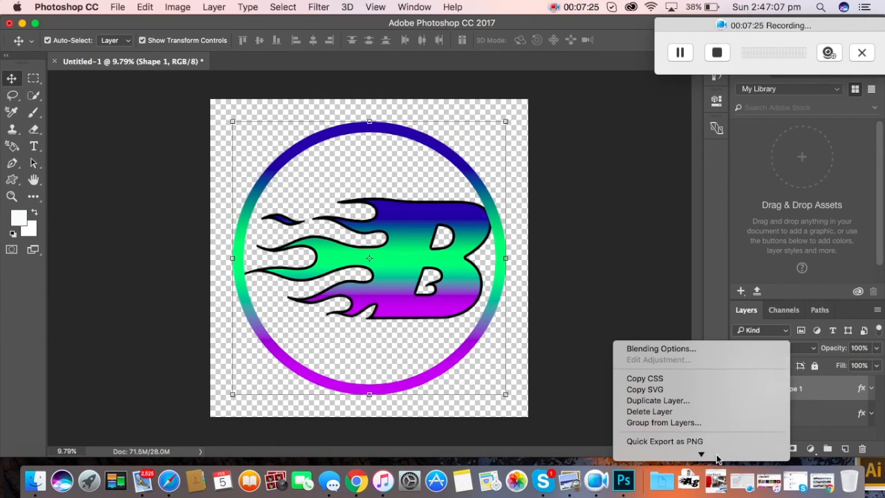
mouse_move(717, 454)
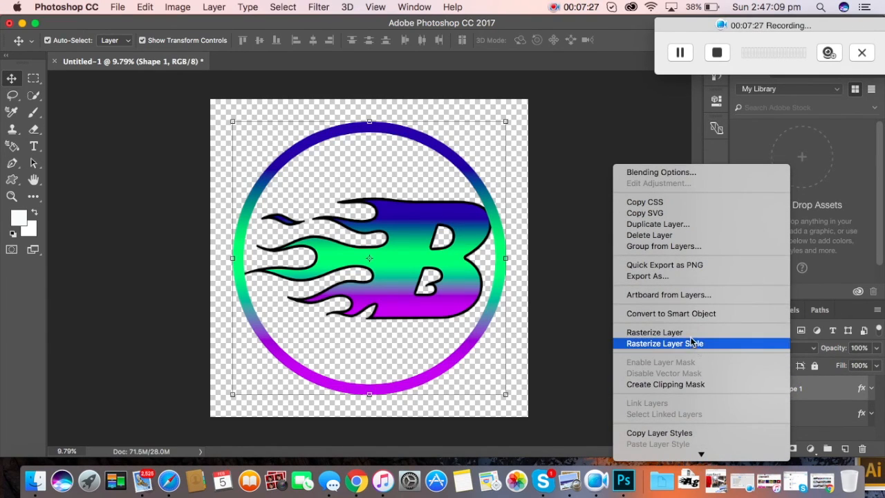
click(689, 335)
click(760, 413)
right_click(761, 412)
mouse_move(748, 454)
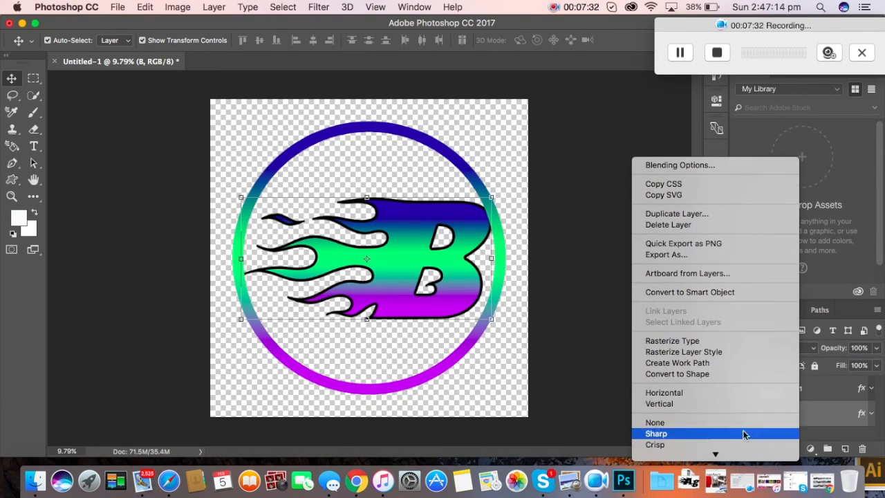
click(726, 344)
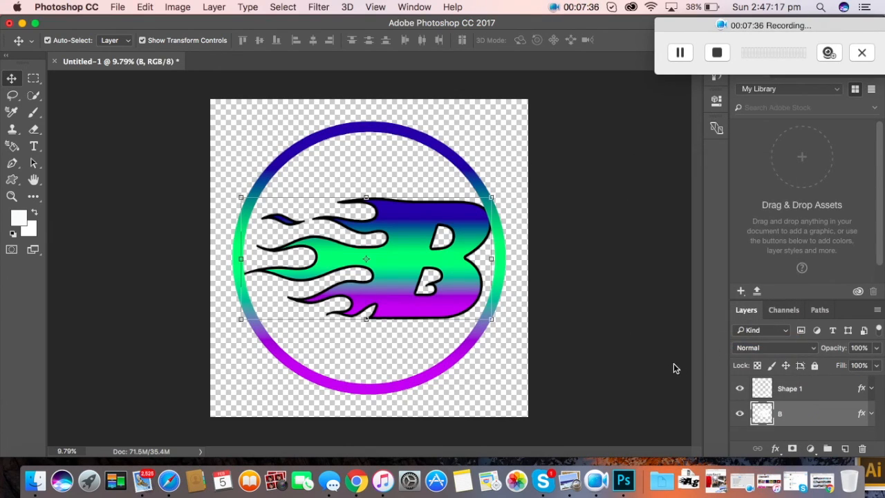
Step: Merge the ring layer down into the B layer
click(799, 391)
right_click(799, 392)
mouse_move(752, 460)
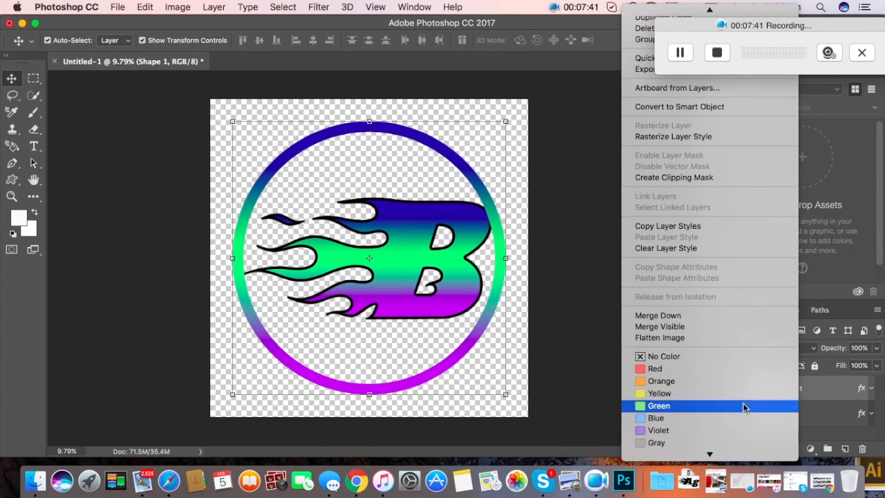
click(705, 315)
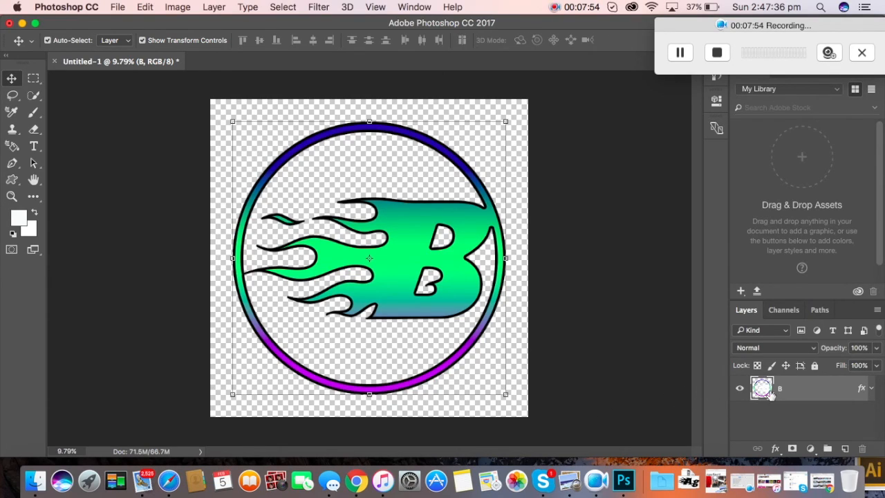
Step: Turn the merged B layer into a 3D extrusion and switch to the 3D workspace
right_click(806, 394)
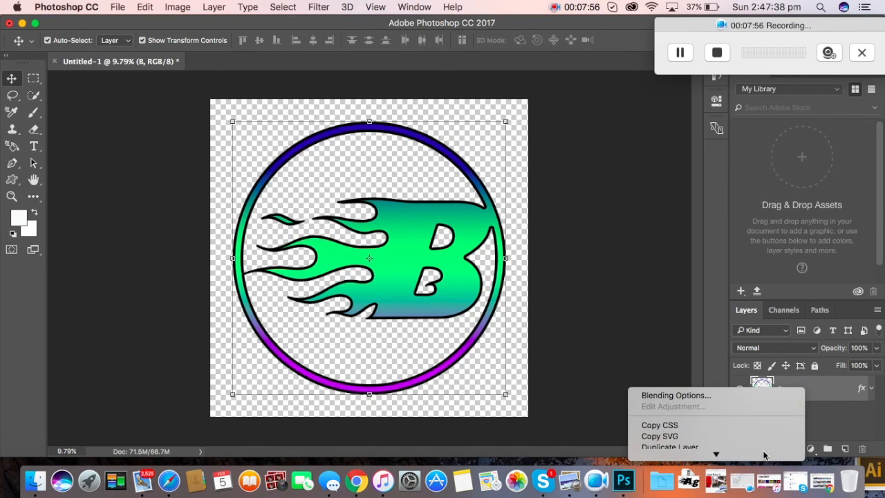
mouse_move(759, 456)
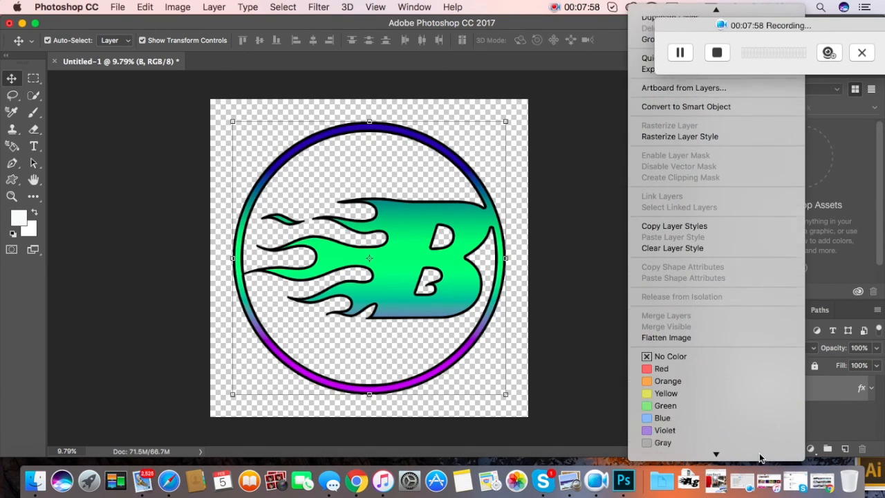
click(739, 442)
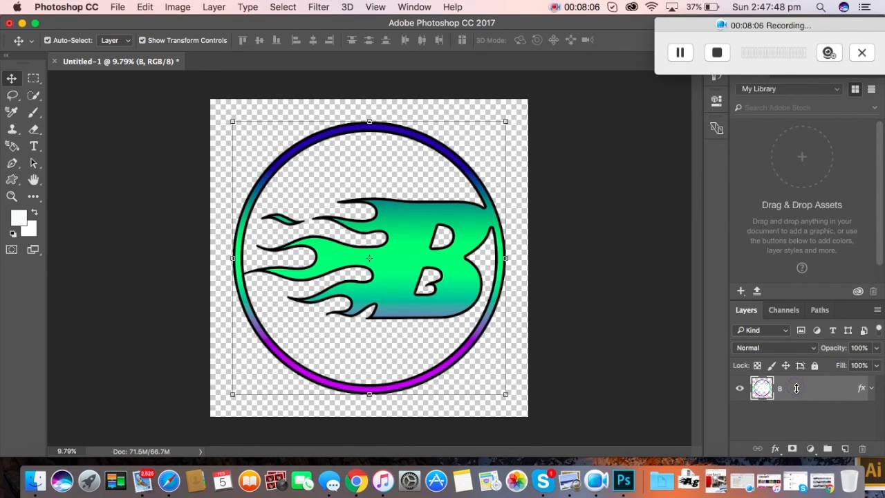
click(539, 187)
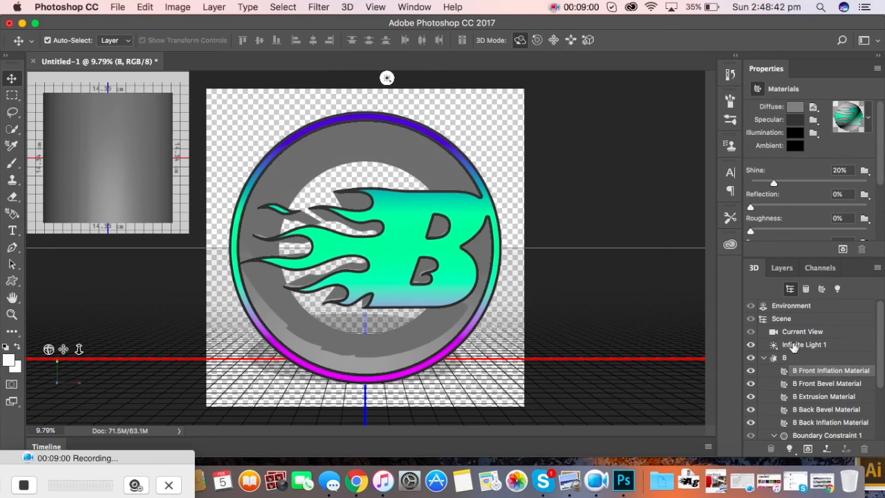
Step: Toggle shadows on and back off for the scene's infinite light
click(794, 346)
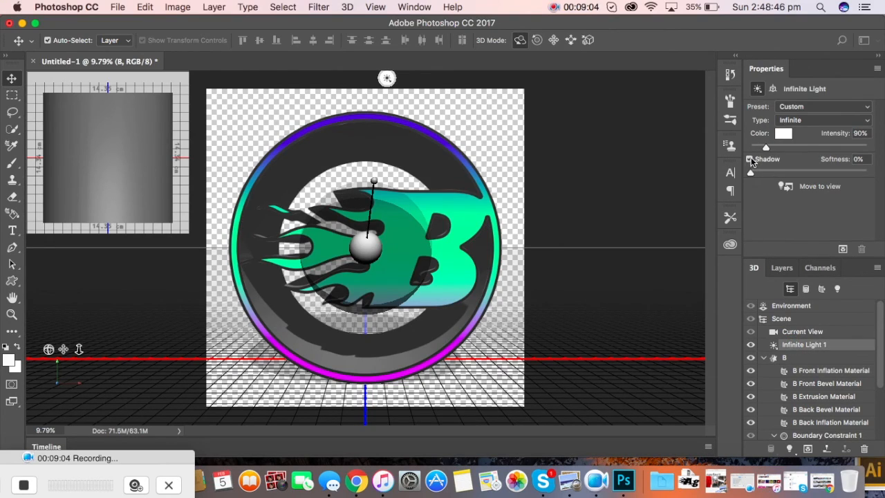
click(751, 160)
click(751, 160)
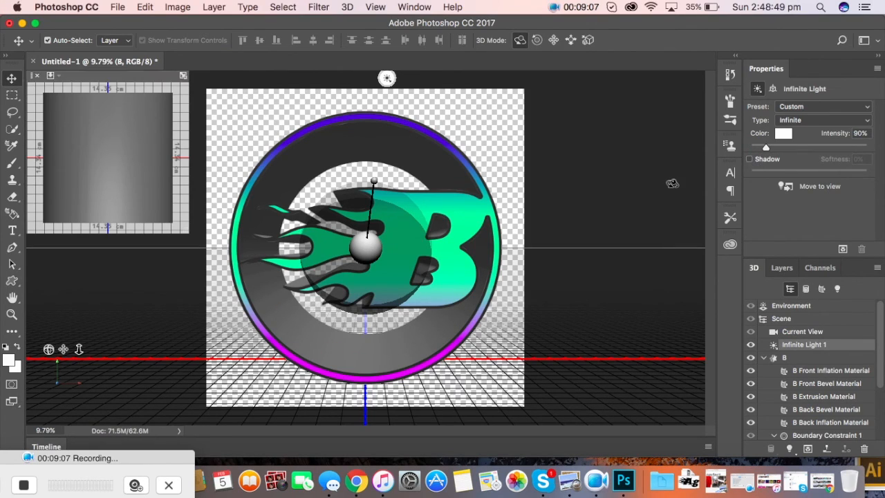
Step: Try several shape presets on the B mesh and settle on Bevel Frame
click(784, 357)
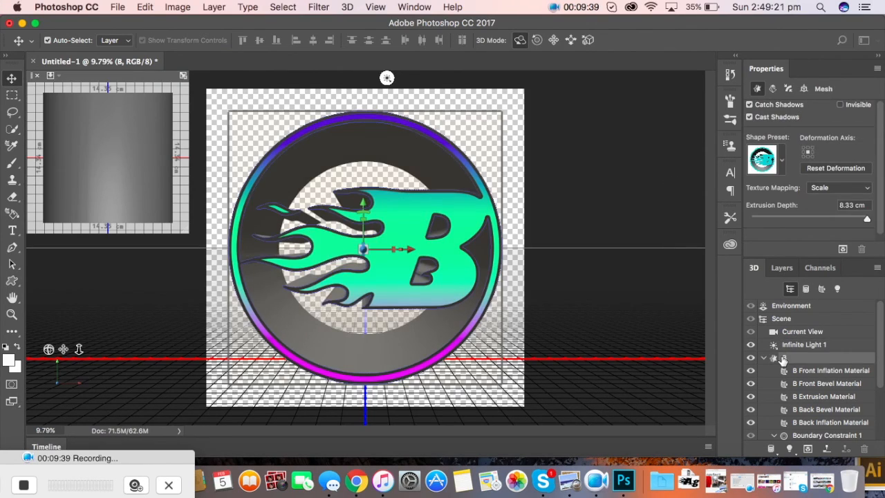
click(782, 168)
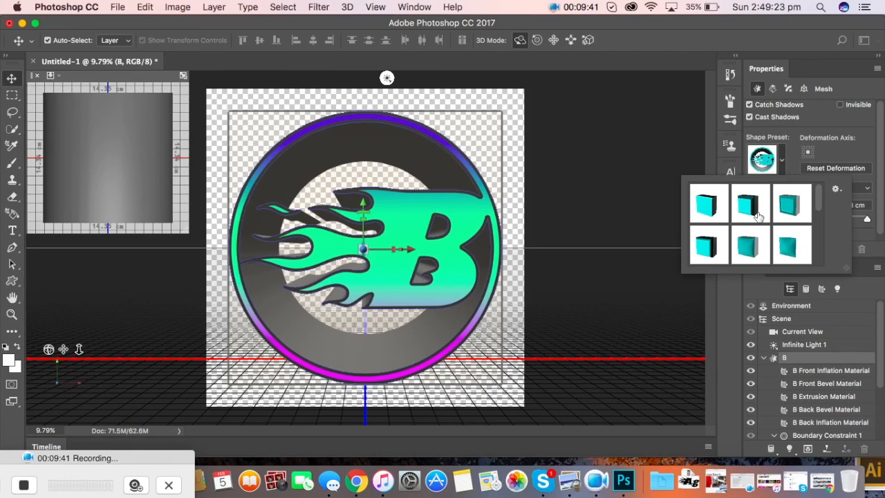
click(778, 208)
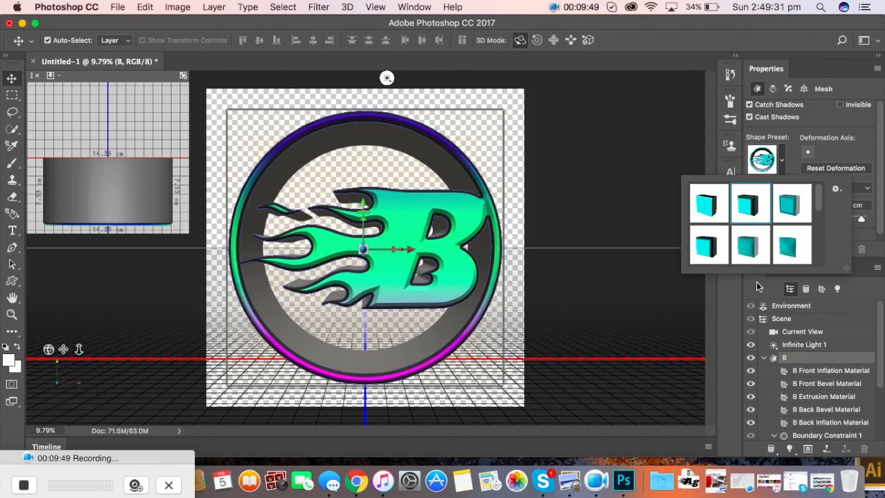
click(789, 203)
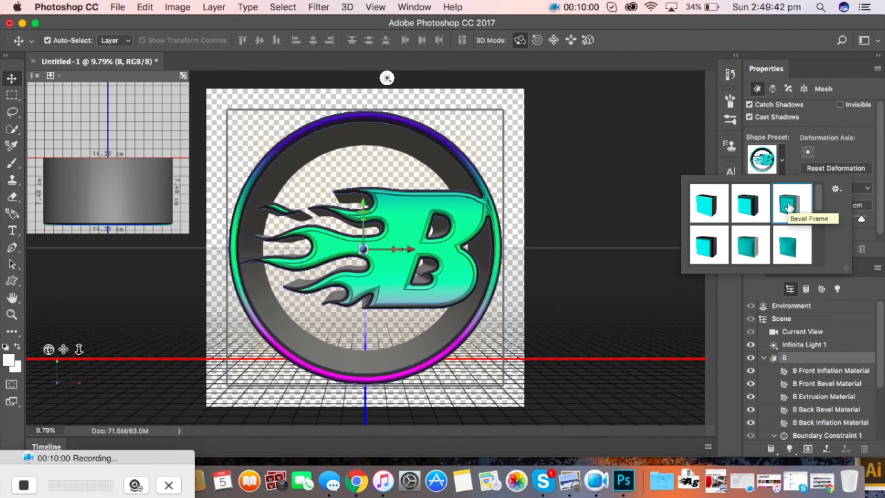
click(786, 246)
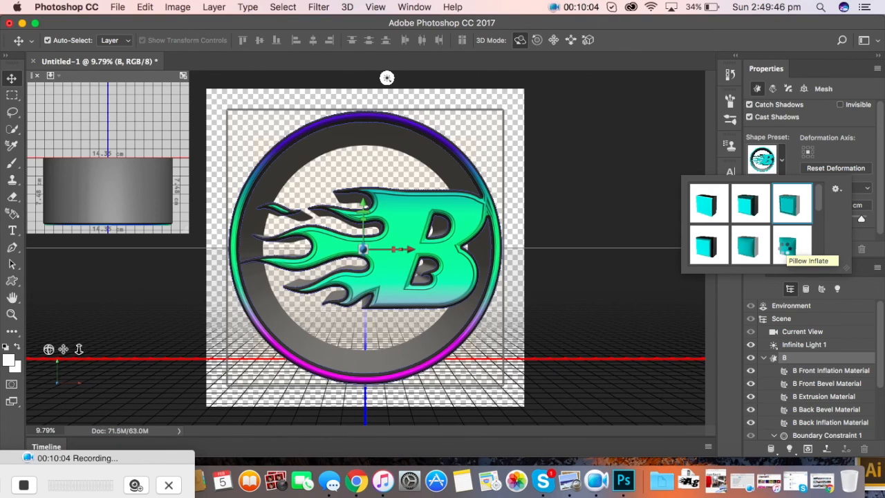
click(714, 247)
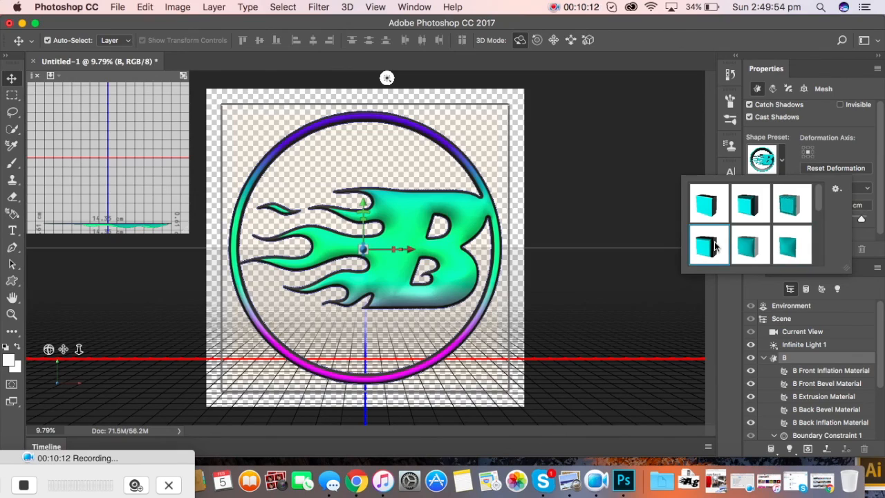
click(710, 204)
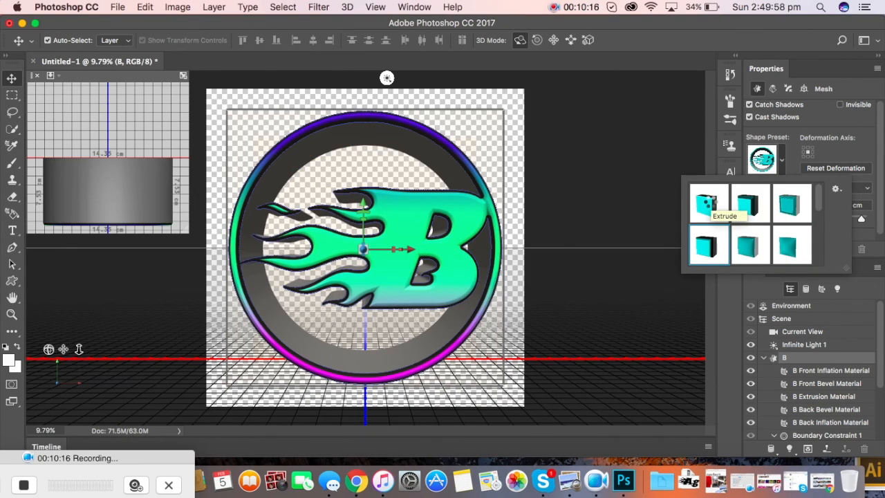
click(750, 206)
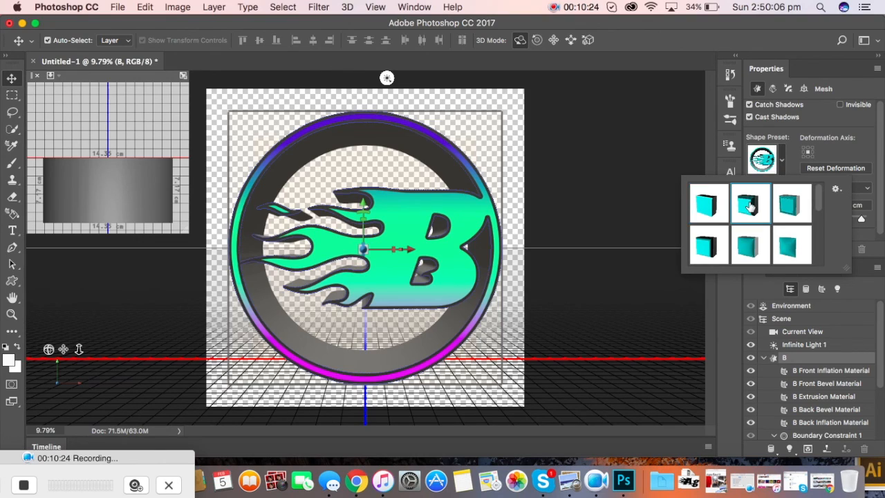
click(787, 206)
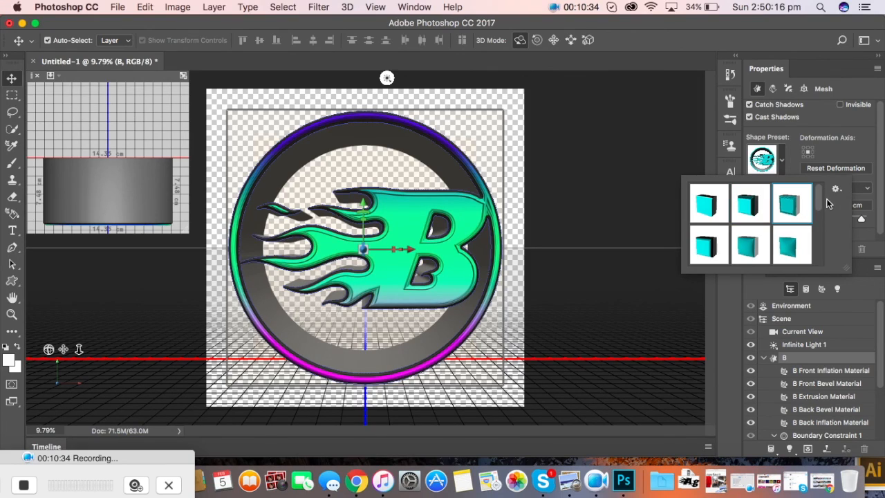
click(781, 166)
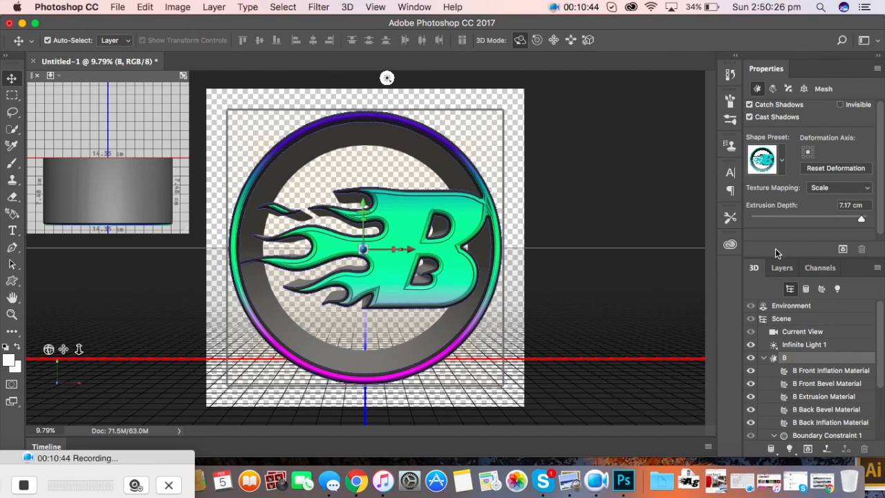
click(782, 268)
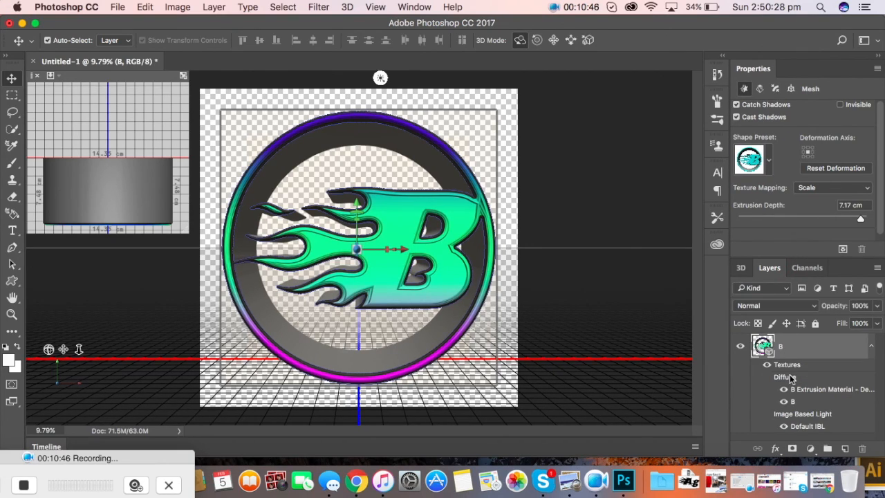
Step: Rasterize the 3D B badge into a flat pixel layer and deselect it
click(871, 348)
right_click(825, 350)
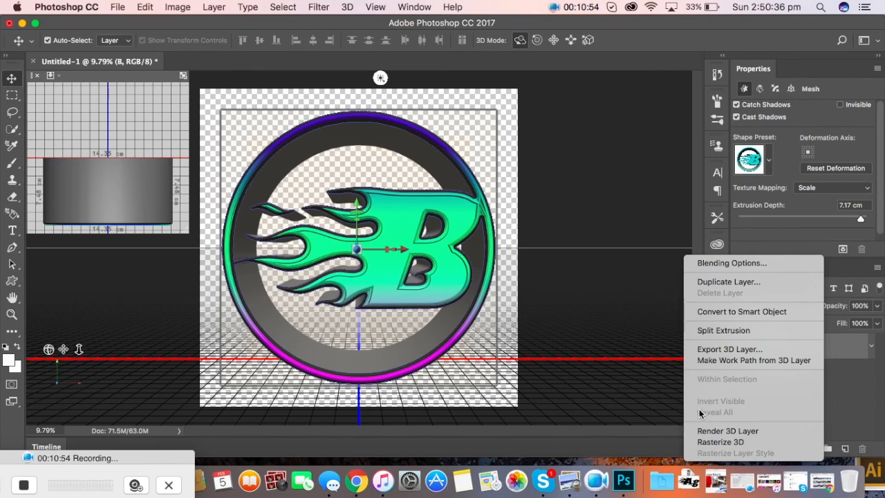
click(721, 443)
click(663, 326)
click(454, 257)
click(555, 282)
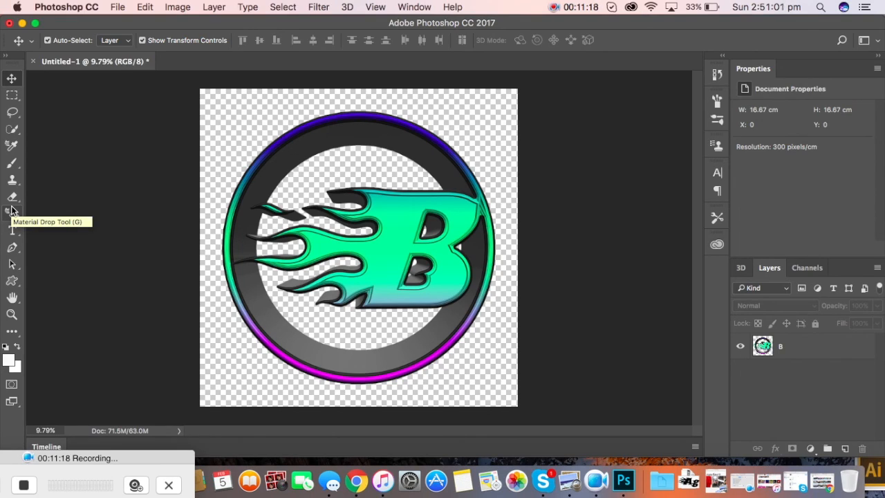
Step: Draw a rectangle covering the whole canvas with the Rectangle tool
drag(12, 281, 42, 279)
drag(198, 88, 518, 406)
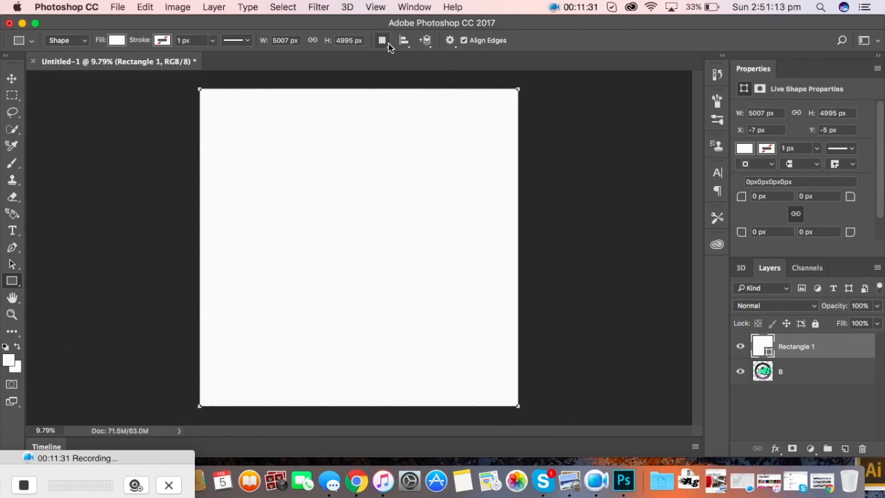
click(119, 41)
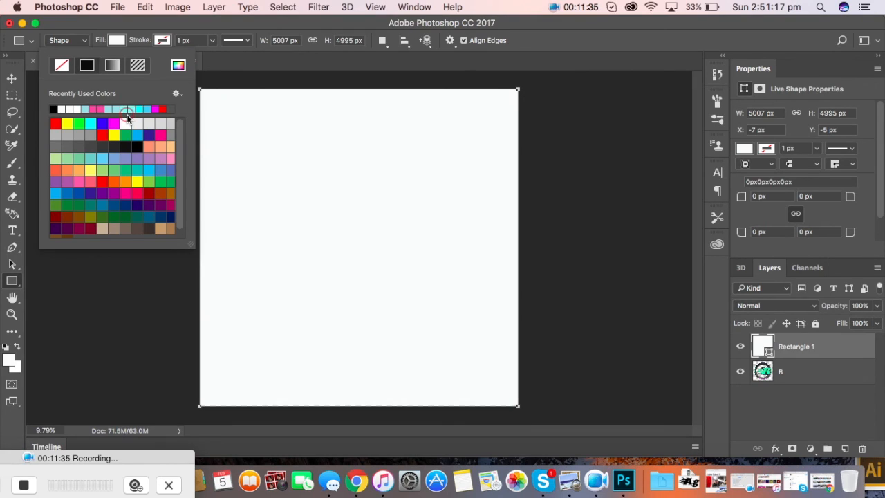
click(156, 109)
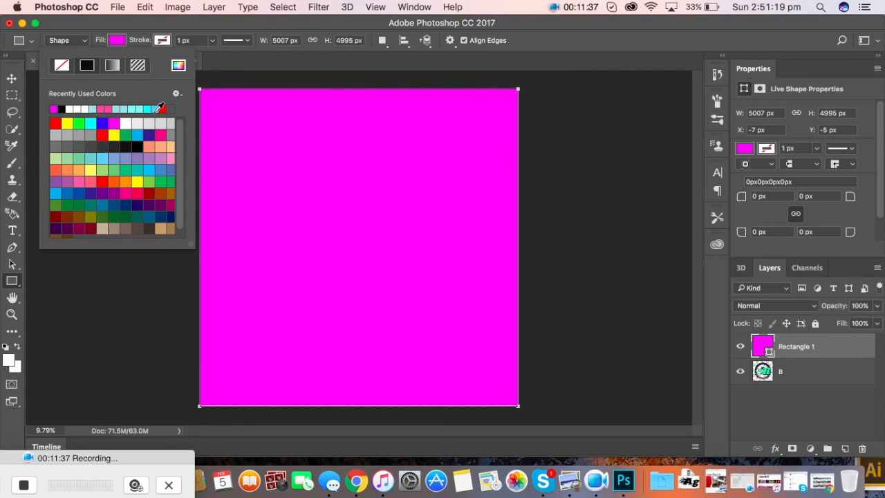
Step: Set the rectangle's fill to a custom mint green in the colour picker
click(744, 148)
click(744, 148)
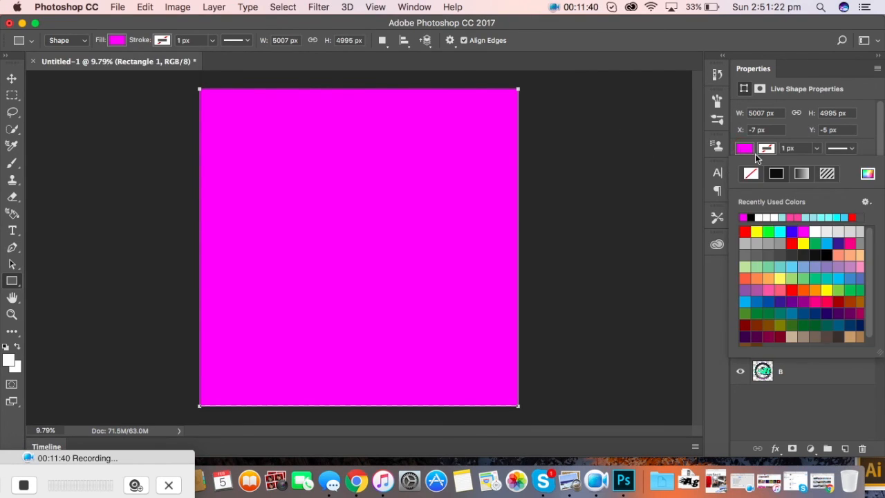
click(870, 177)
click(583, 184)
click(666, 284)
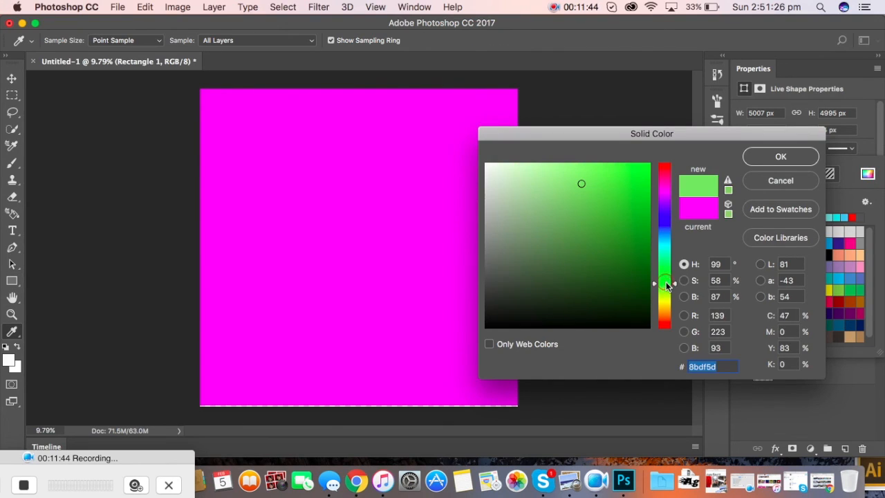
click(664, 245)
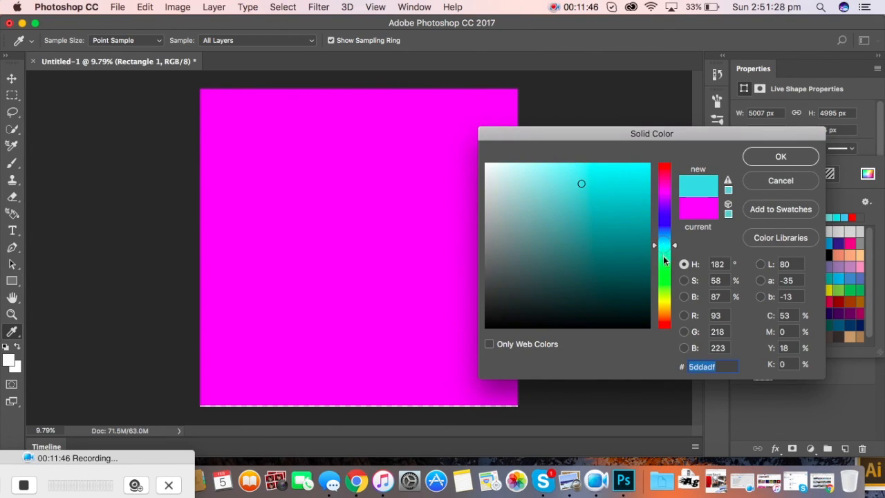
click(664, 257)
click(565, 206)
click(623, 179)
click(789, 158)
Step: Delete the accidental extra Rectangle 2 and dismiss its size prompt
click(601, 228)
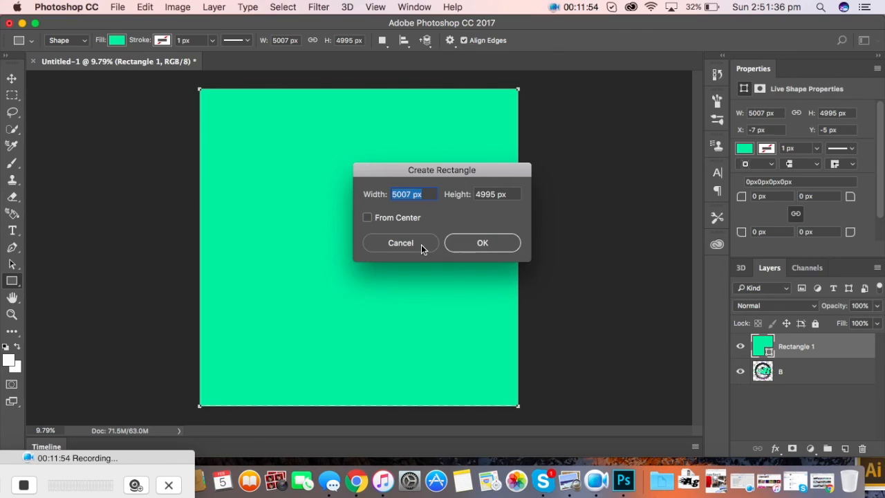
click(470, 245)
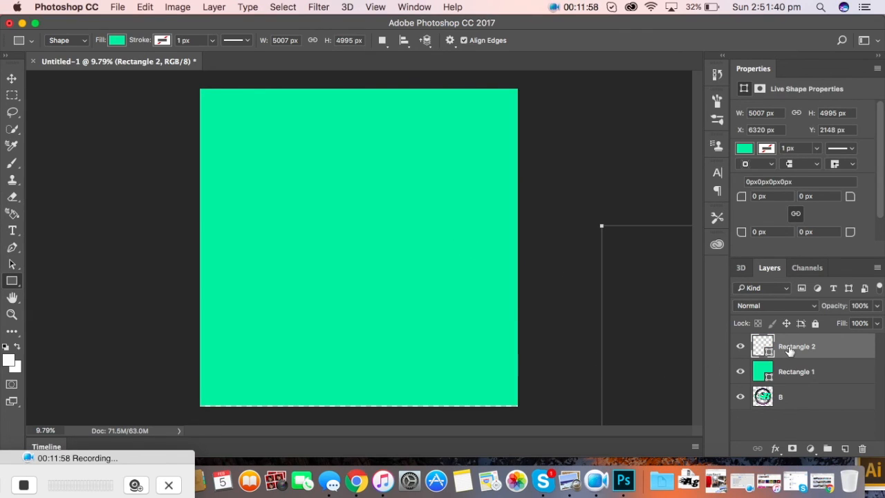
key(Delete)
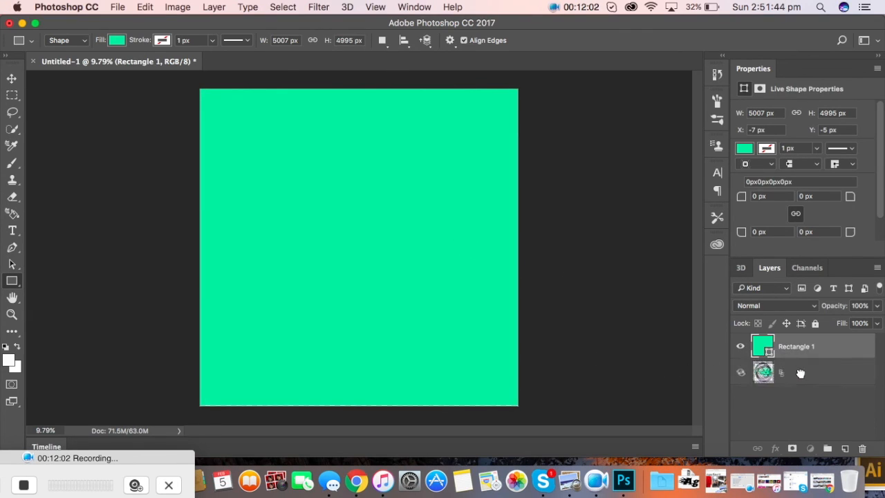
click(795, 371)
click(491, 287)
click(425, 247)
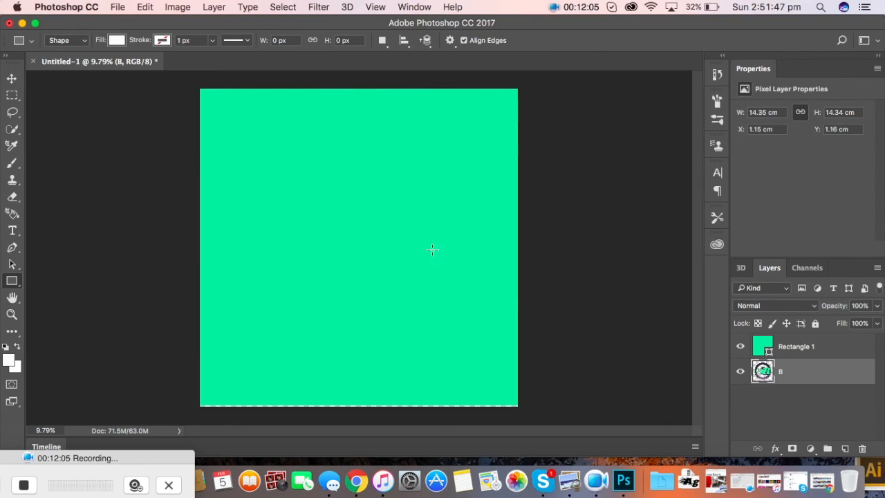
Step: In Chrome, search Google Images for 'concrete texture'
click(356, 480)
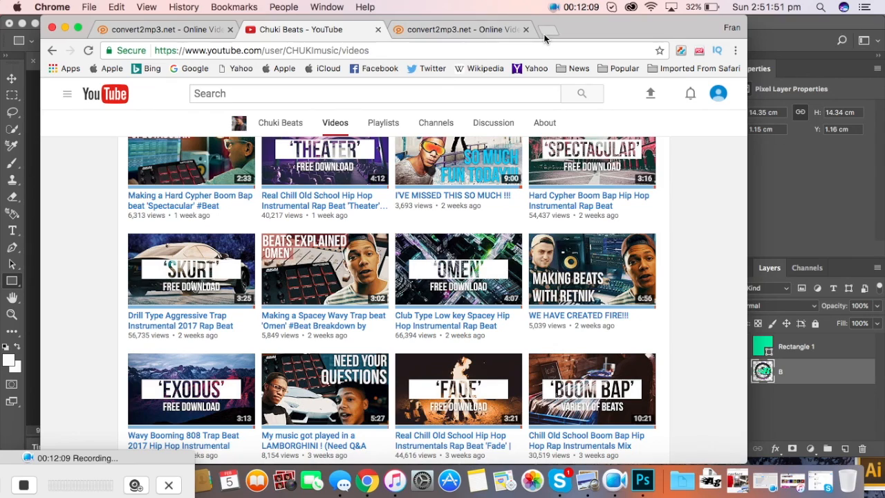
click(547, 33)
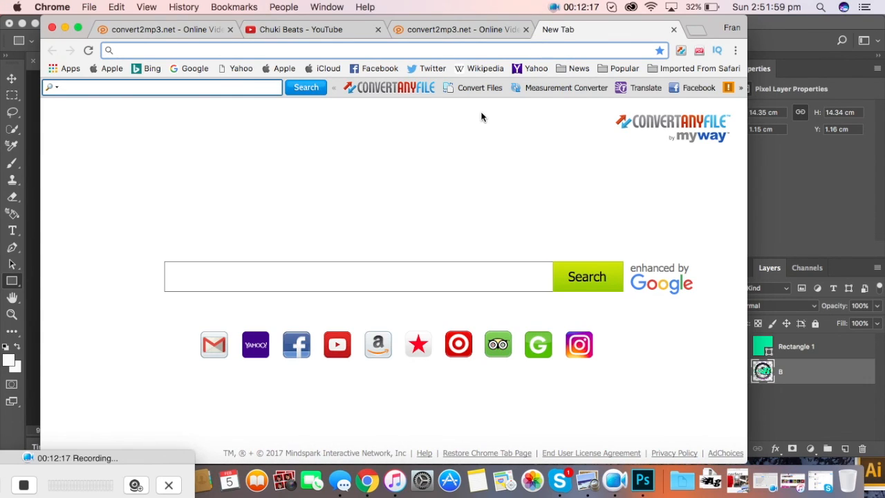
text(g)
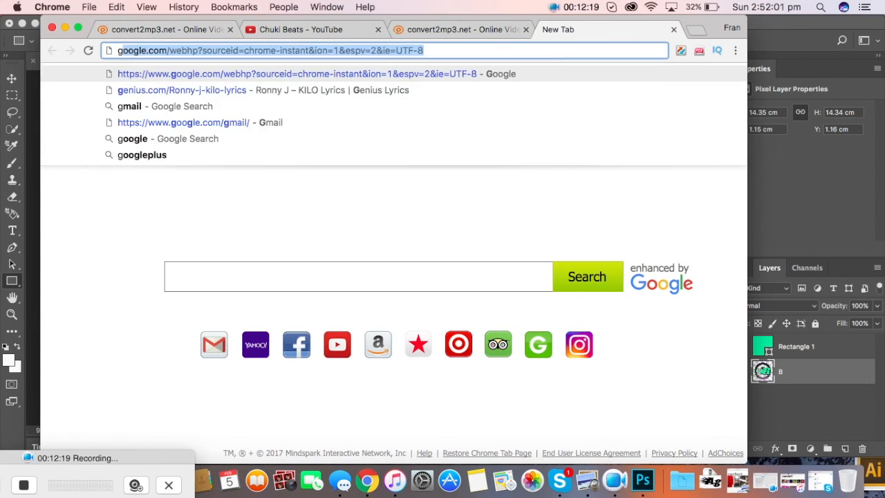
key(BackSpace)
key(BackSpace)
text(concrete tex)
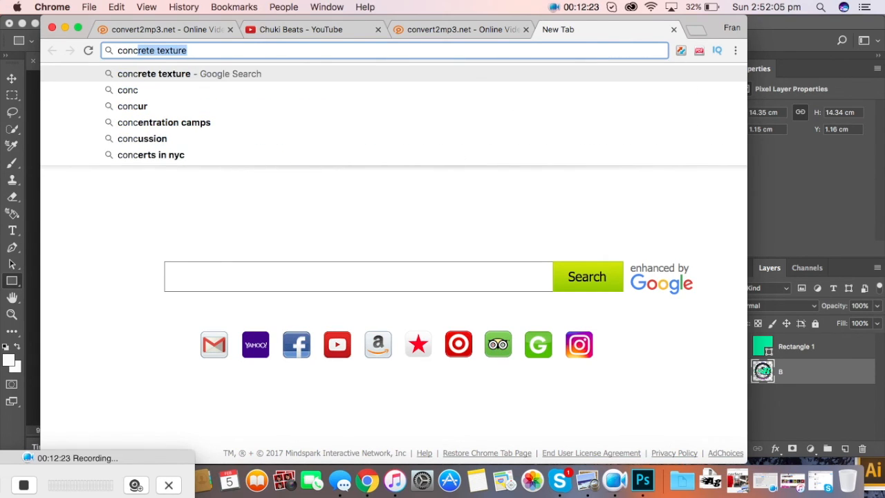
text(ture)
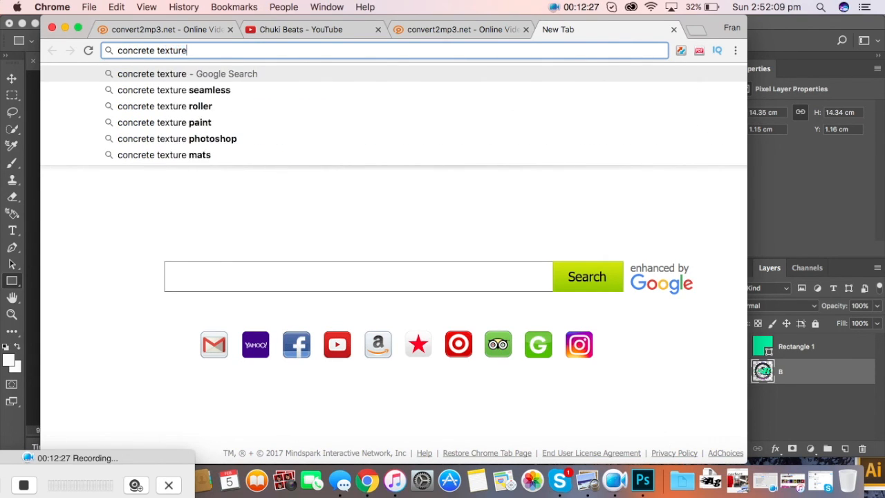
key(Return)
click(194, 143)
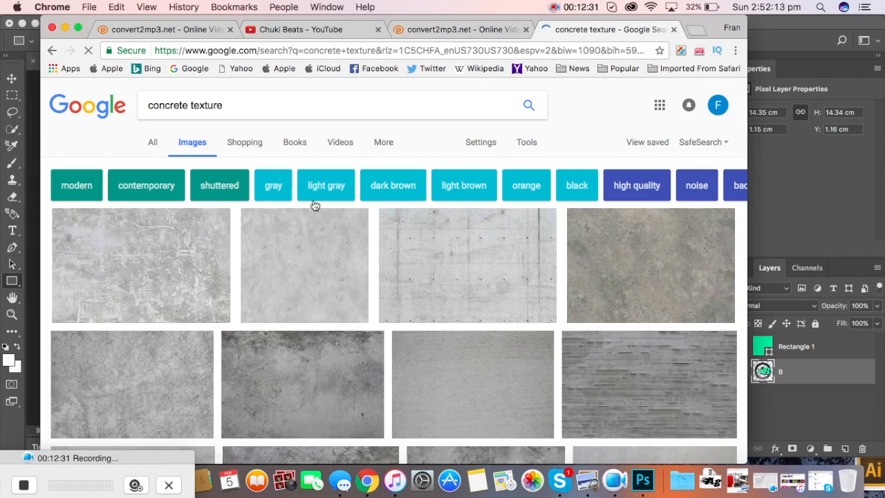
scroll(311, 203, down, 5)
scroll(344, 295, up, 4)
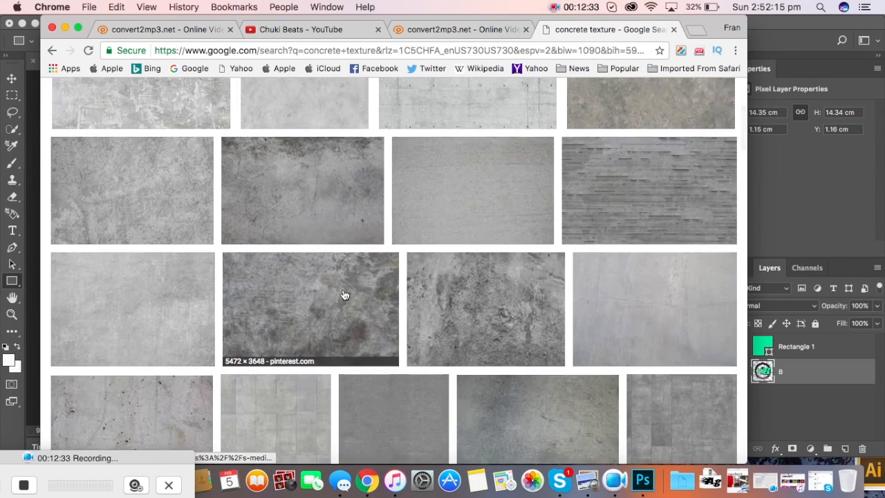
scroll(497, 326, down, 8)
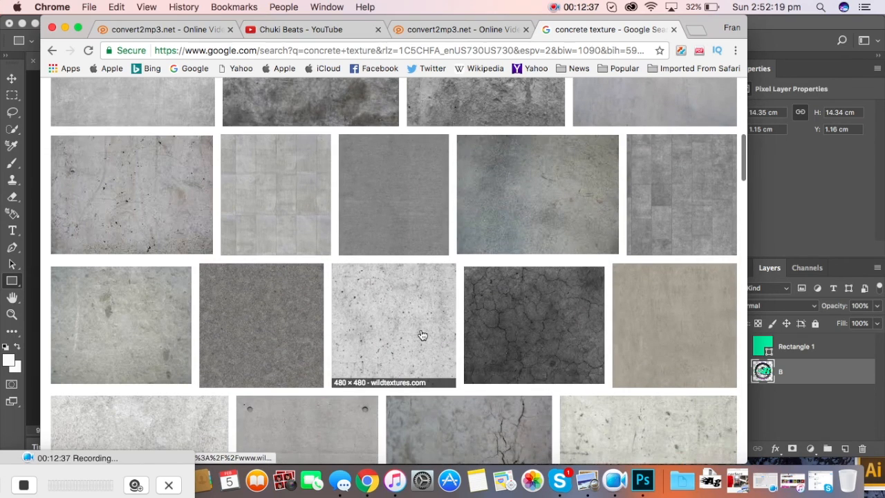
Step: Preview the Wild Textures seamless concrete image and save it to the desktop as a JPEG
click(422, 335)
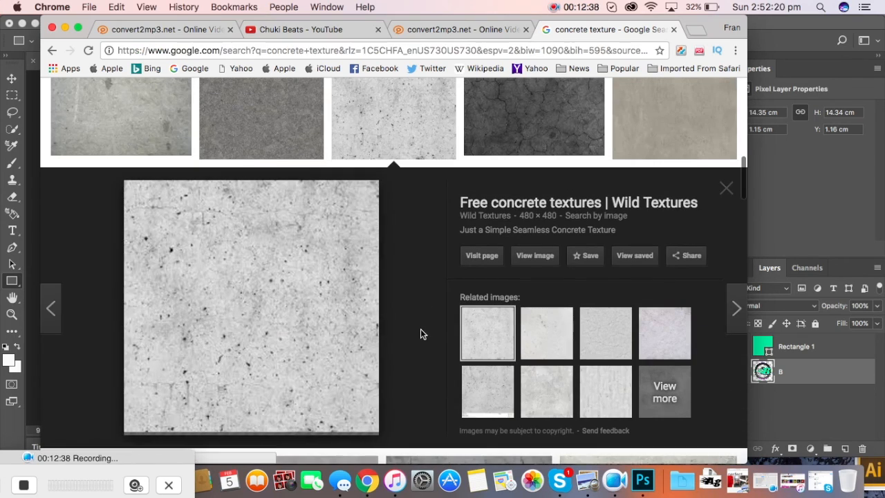
drag(694, 28, 884, 27)
drag(392, 308, 142, 266)
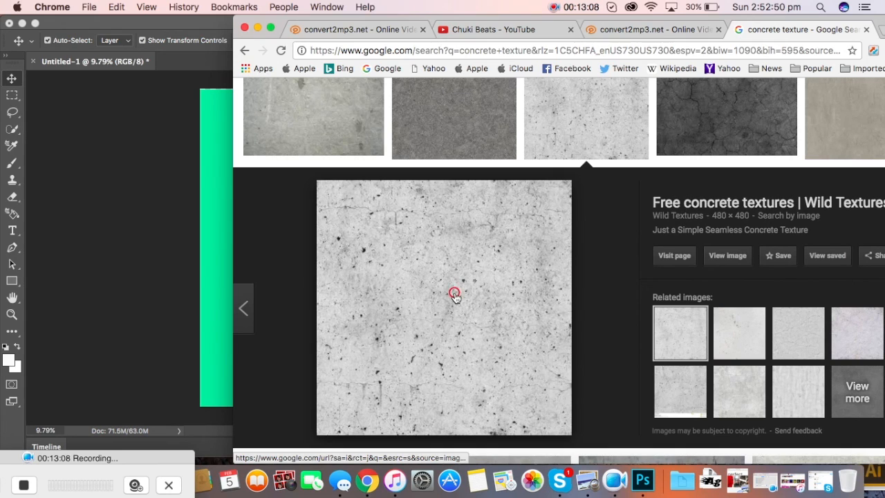
drag(454, 294, 873, 478)
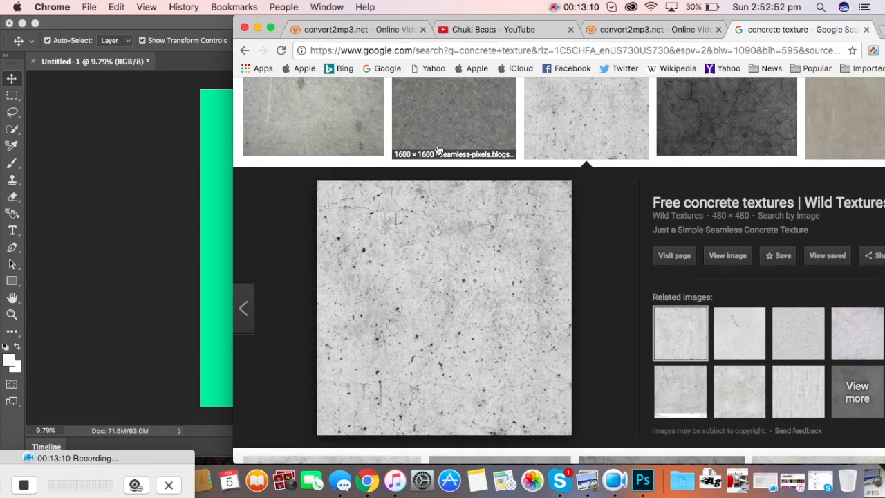
Step: Back in Photoshop, stretch the green rectangle slightly taller and apply the transform
click(257, 28)
click(580, 224)
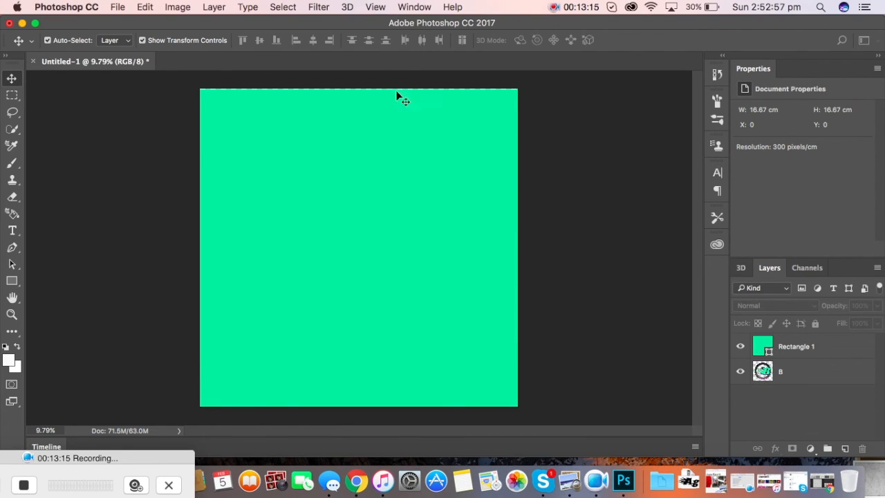
click(363, 94)
drag(359, 89, 361, 84)
click(12, 77)
click(567, 186)
Step: Place the concrete texture and enlarge it to about 209% to cover the canvas
click(625, 293)
drag(874, 479, 377, 267)
drag(312, 202, 200, 89)
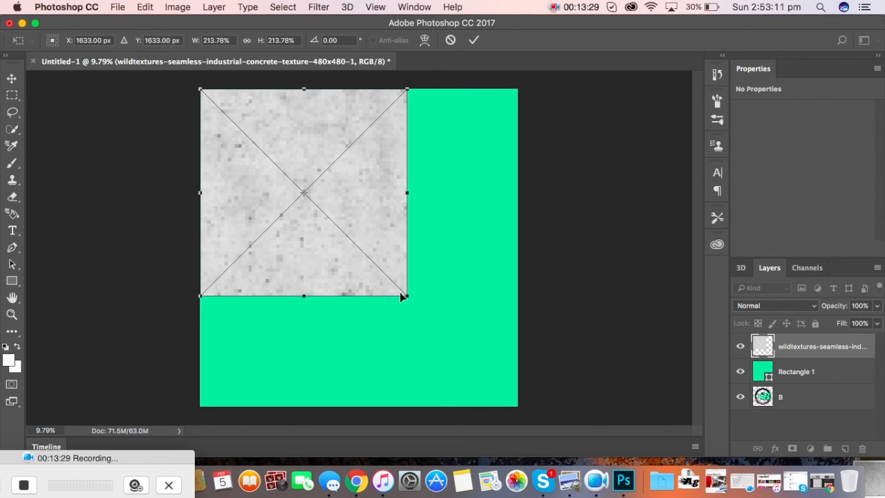
drag(405, 294, 517, 405)
click(12, 78)
click(531, 183)
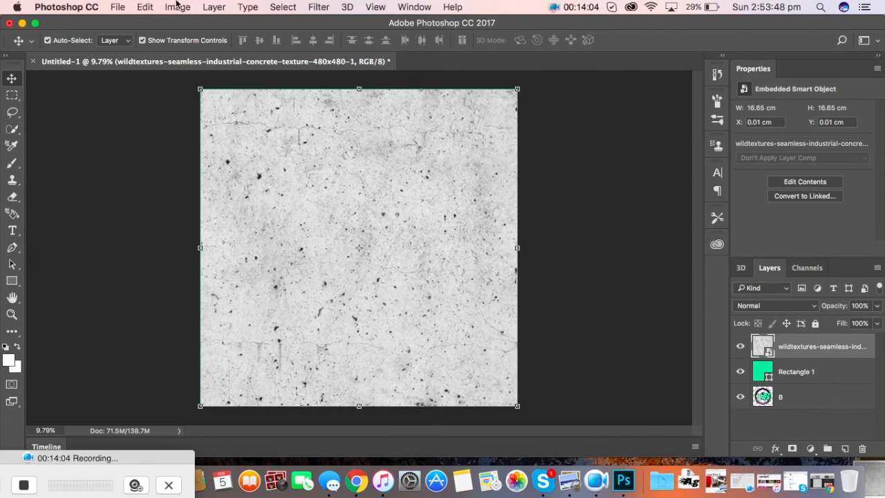
Step: Apply Levels to the texture, lifting output black to 27 and adjusting the input sliders
click(177, 8)
mouse_move(188, 46)
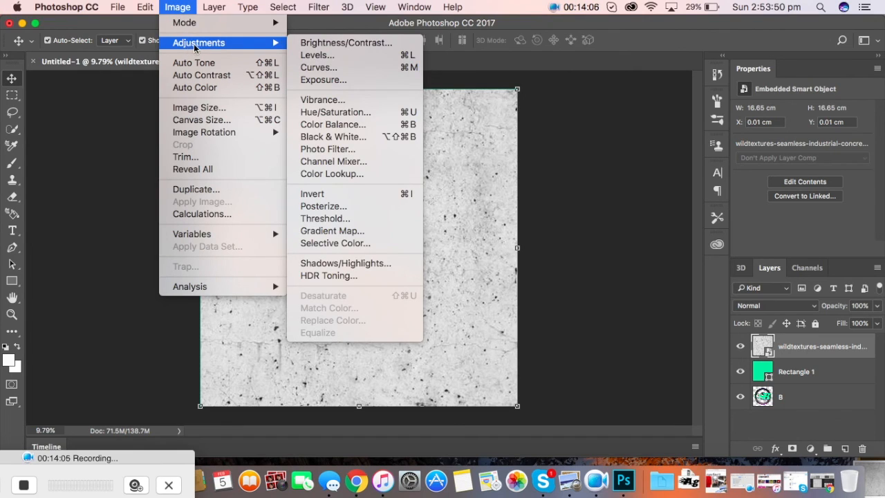
click(309, 56)
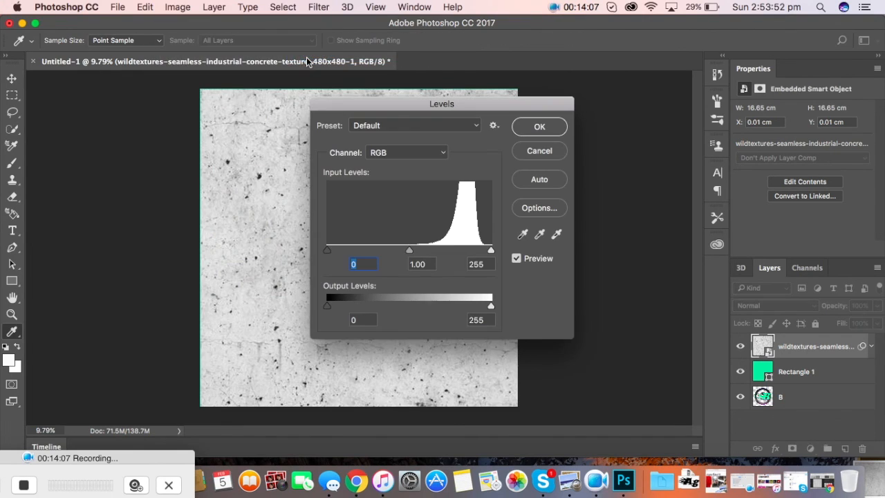
drag(444, 102, 708, 81)
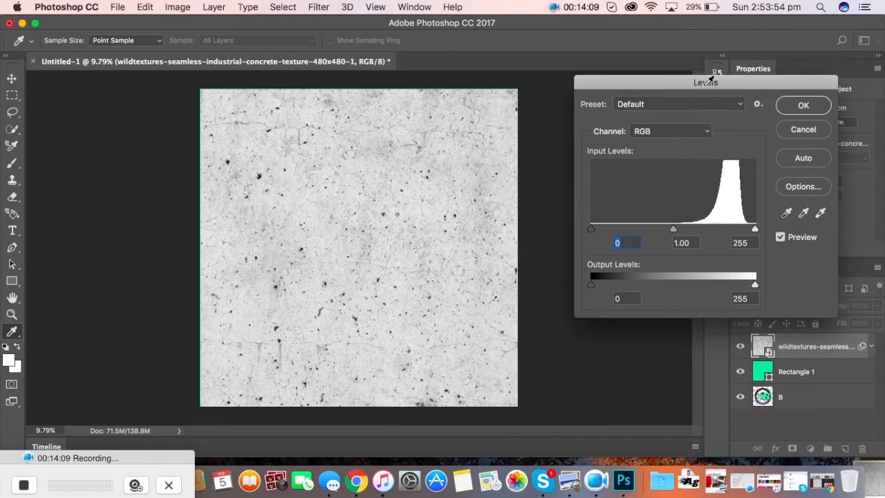
mouse_move(591, 287)
mouse_down()
mouse_move(609, 288)
mouse_move(591, 282)
mouse_up()
mouse_move(592, 228)
mouse_down()
mouse_move(692, 237)
mouse_move(576, 229)
mouse_up()
drag(674, 229, 633, 230)
drag(755, 230, 700, 233)
Step: Fine-tune Levels to input 176, 0.44, 210 for stark black-and-white speckles
click(715, 232)
drag(587, 233, 773, 227)
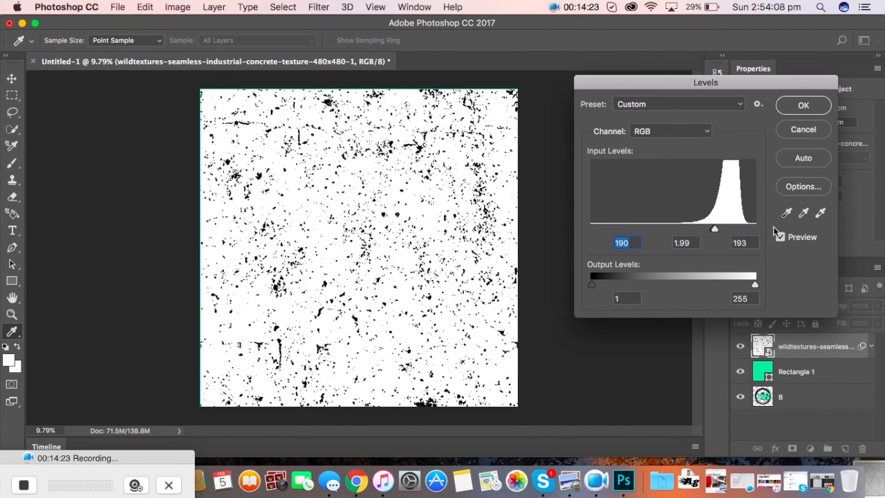
mouse_move(715, 231)
mouse_down()
mouse_move(740, 232)
mouse_move(674, 230)
mouse_move(717, 235)
mouse_up()
mouse_move(716, 228)
mouse_down()
mouse_move(691, 231)
mouse_move(729, 232)
mouse_move(684, 230)
mouse_move(702, 229)
mouse_up()
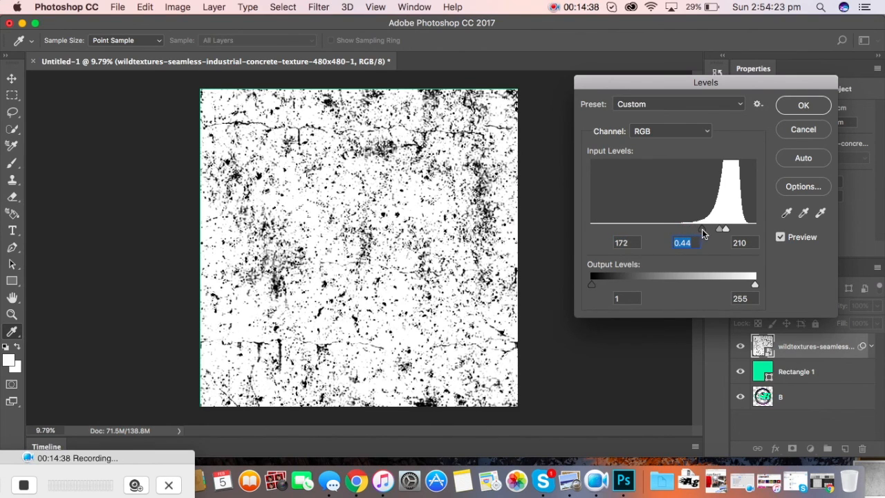
click(803, 105)
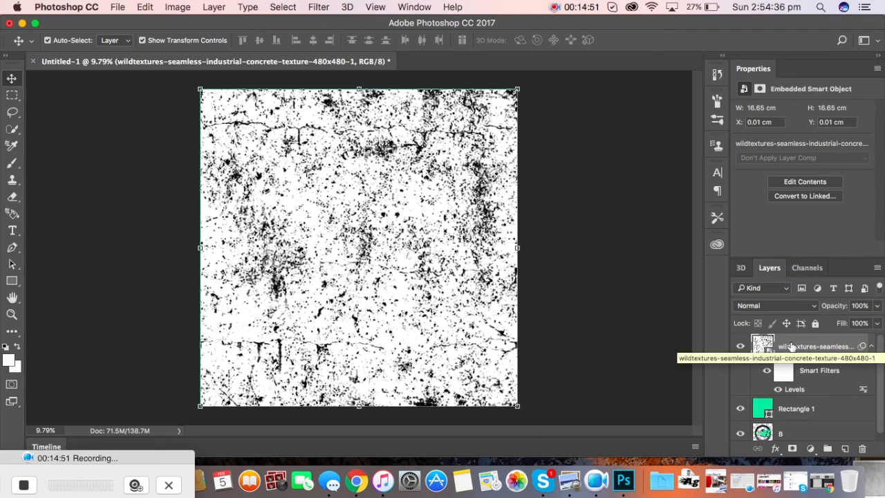
Step: Collapse the smart filter rows and set the texture layer to Multiply
click(871, 346)
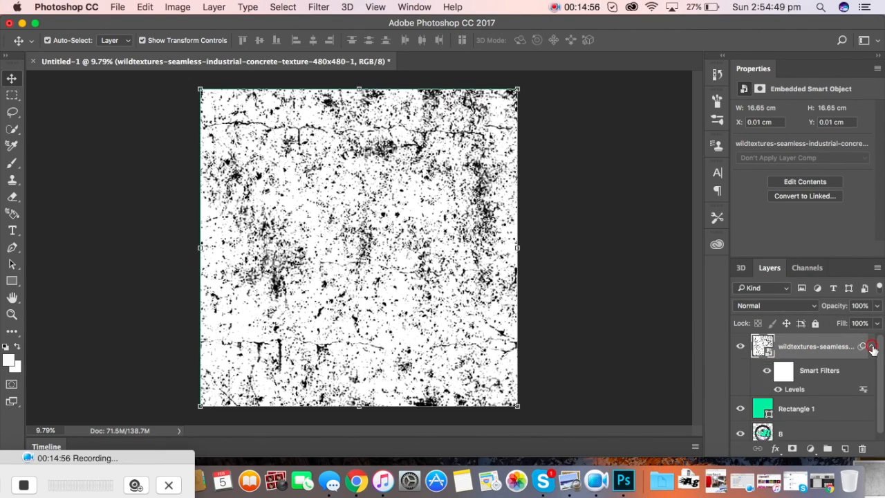
click(872, 347)
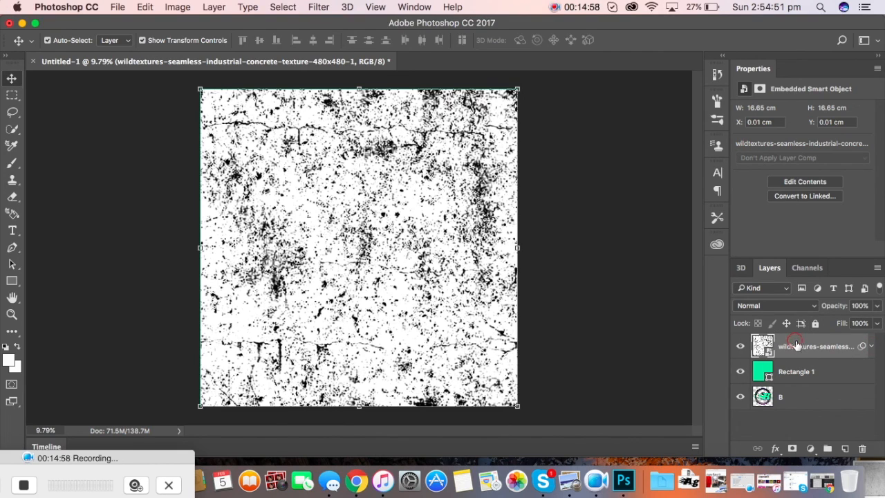
click(809, 305)
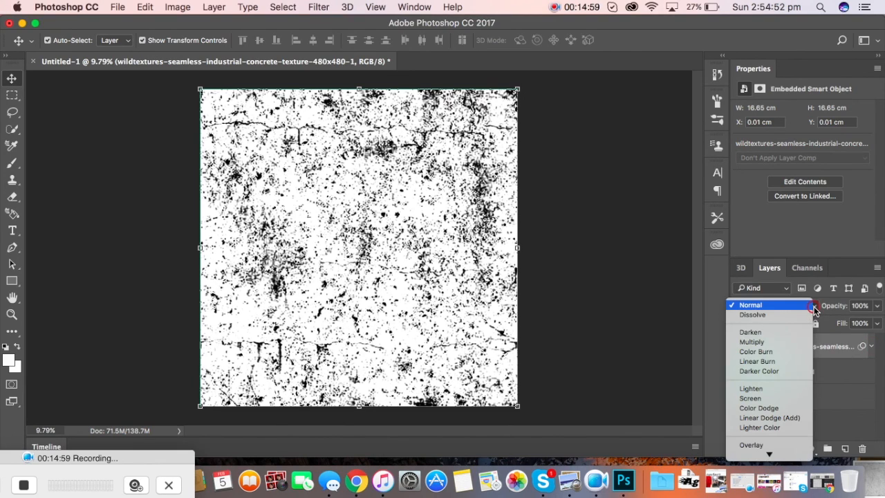
click(798, 340)
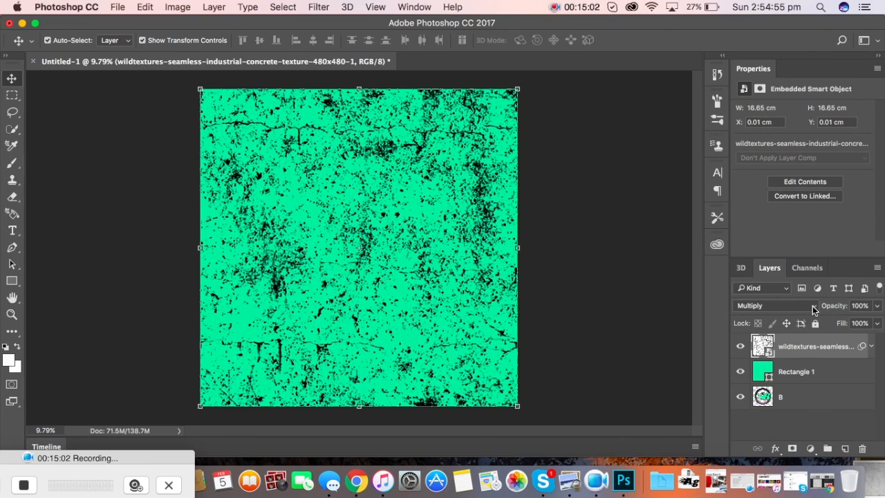
Step: Compare Darken, Color Burn, Linear Burn, Screen and Color Dodge, then settle on Multiply
click(814, 310)
click(798, 299)
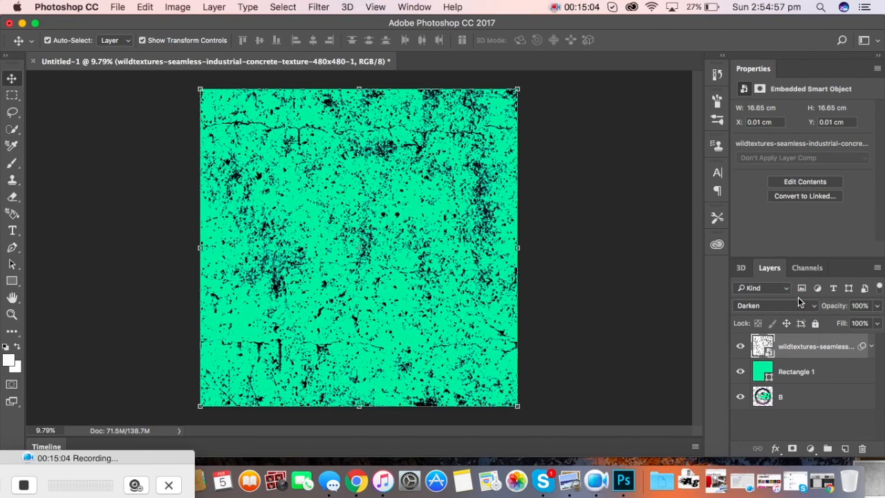
click(813, 308)
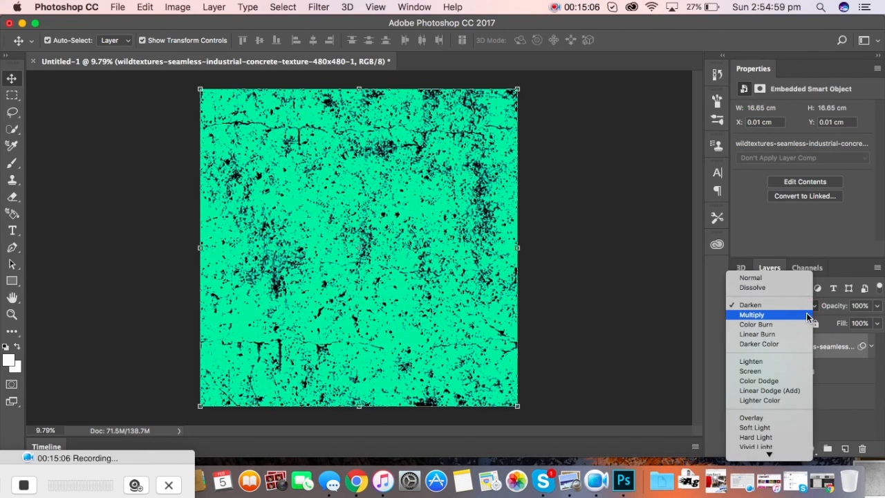
click(804, 324)
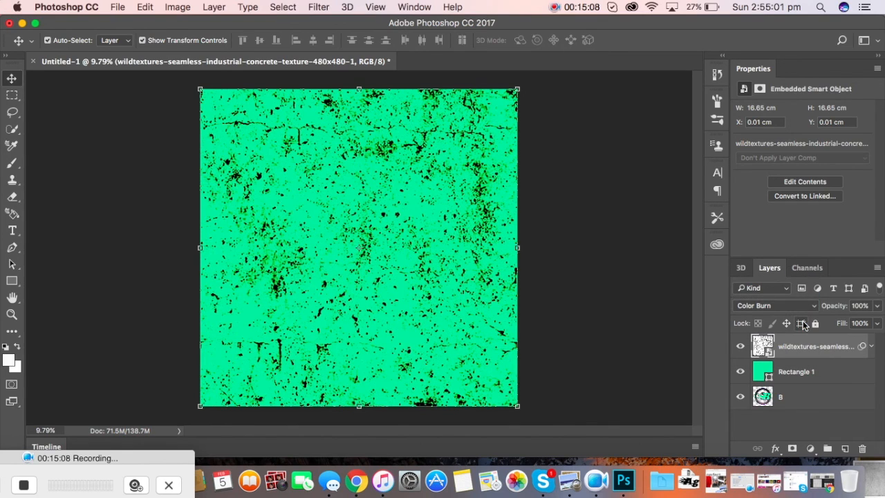
click(811, 306)
click(806, 316)
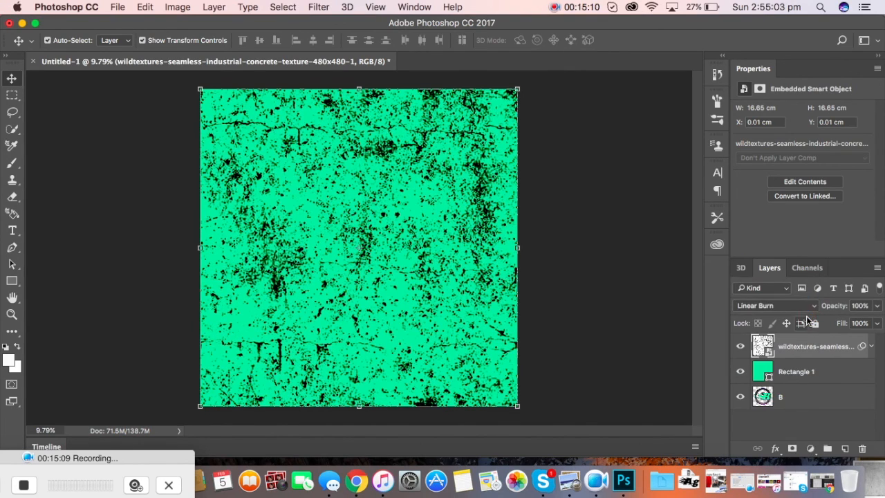
click(815, 309)
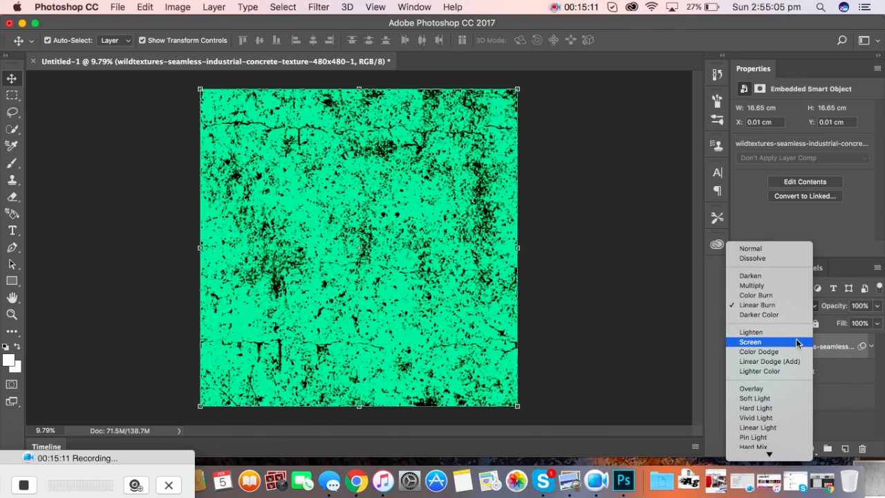
click(795, 341)
click(806, 307)
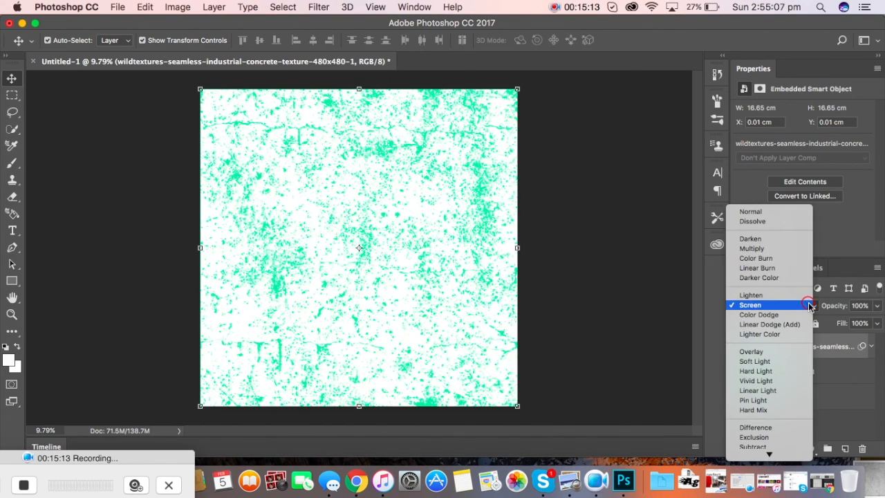
click(797, 316)
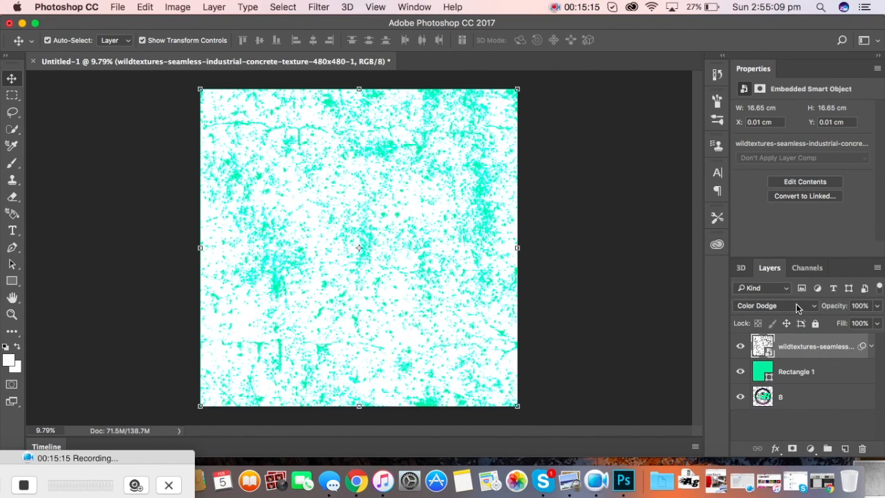
click(797, 305)
click(776, 238)
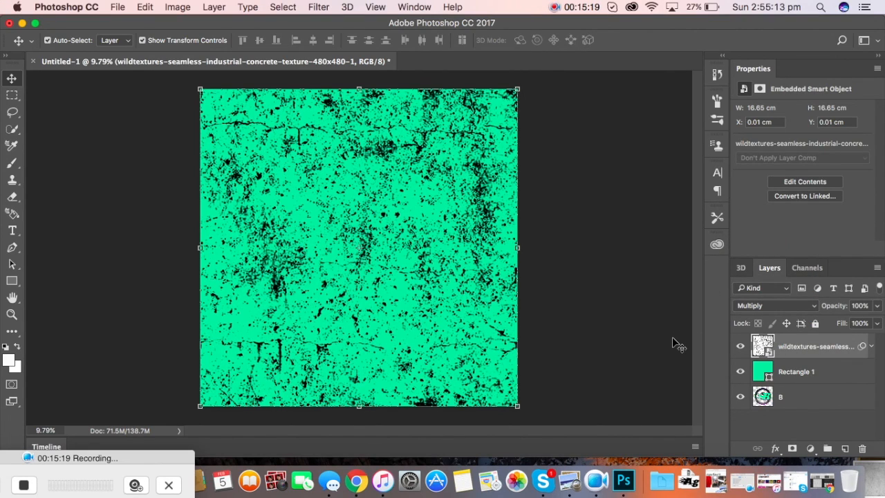
Step: Drag layer B above the texture to the top of the stack and deselect it
click(643, 374)
drag(763, 395, 792, 350)
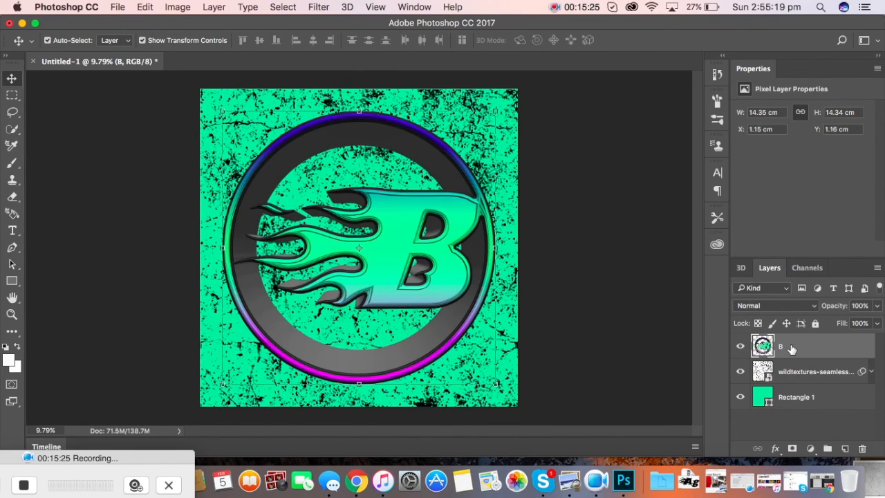
click(682, 334)
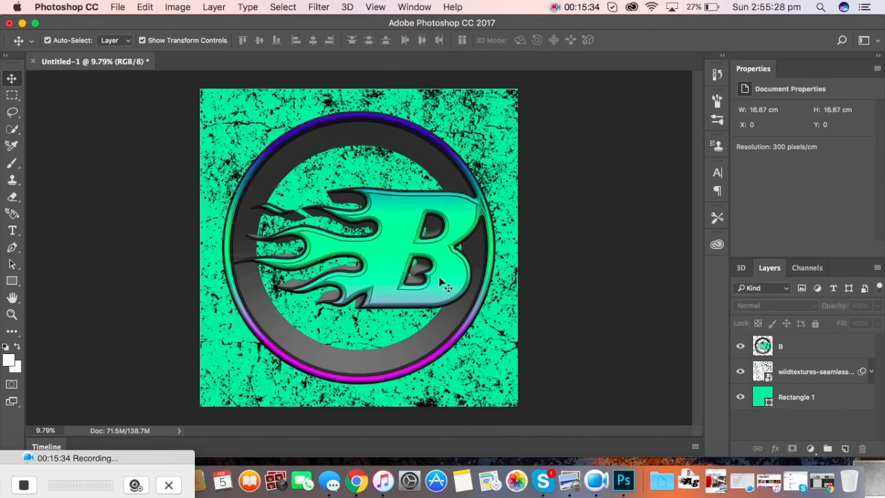
Step: Save As 'Blazed_3D' in PNG format on the Desktop, accepting the PNG compression options
click(117, 7)
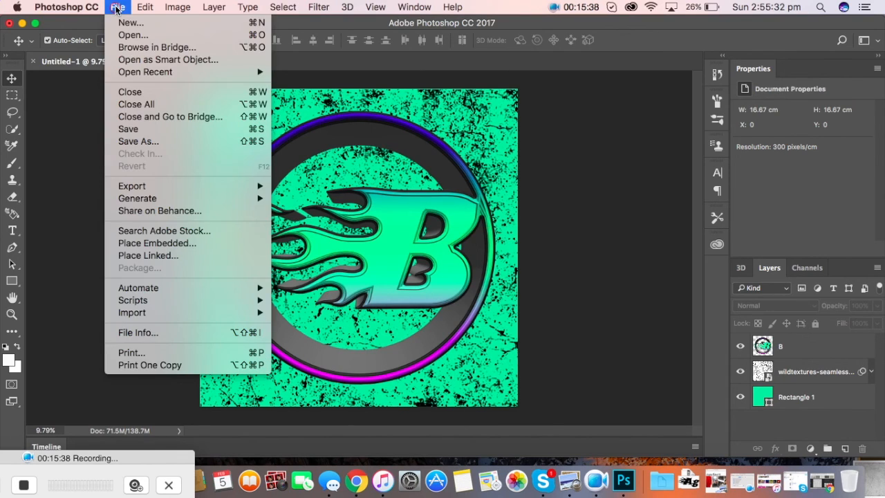
click(144, 141)
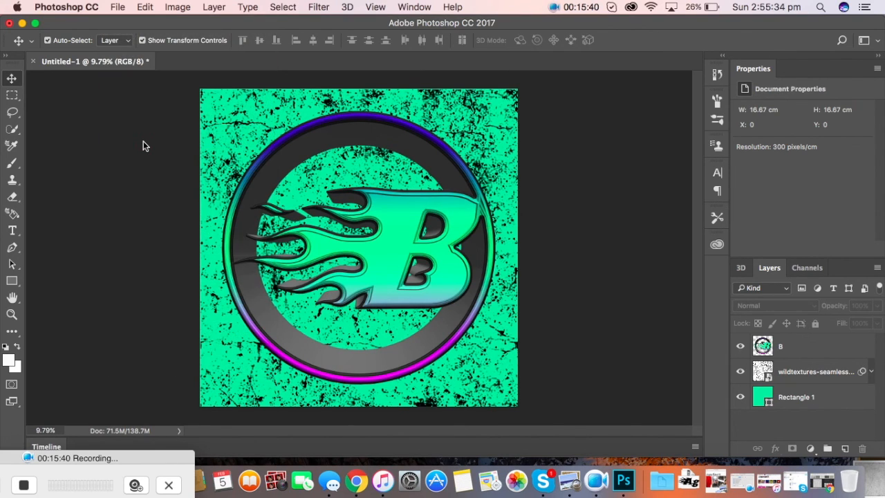
text(Blazed_3D)
click(406, 138)
click(407, 246)
click(584, 169)
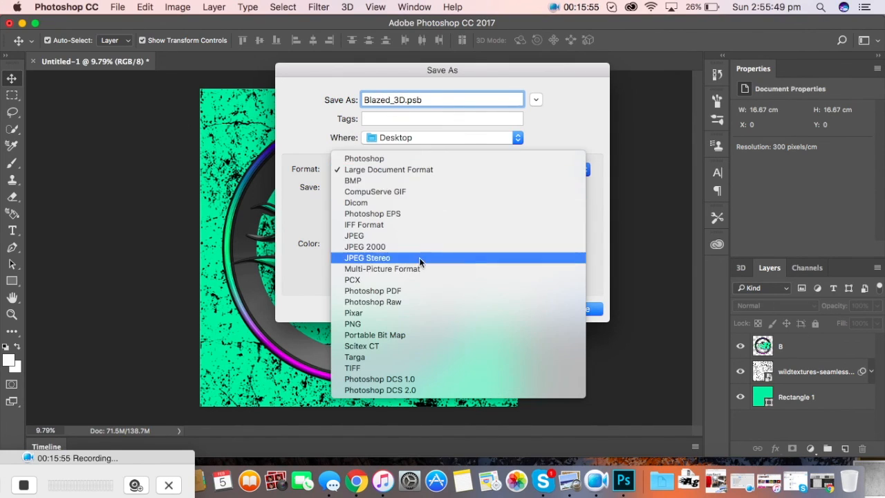
click(402, 320)
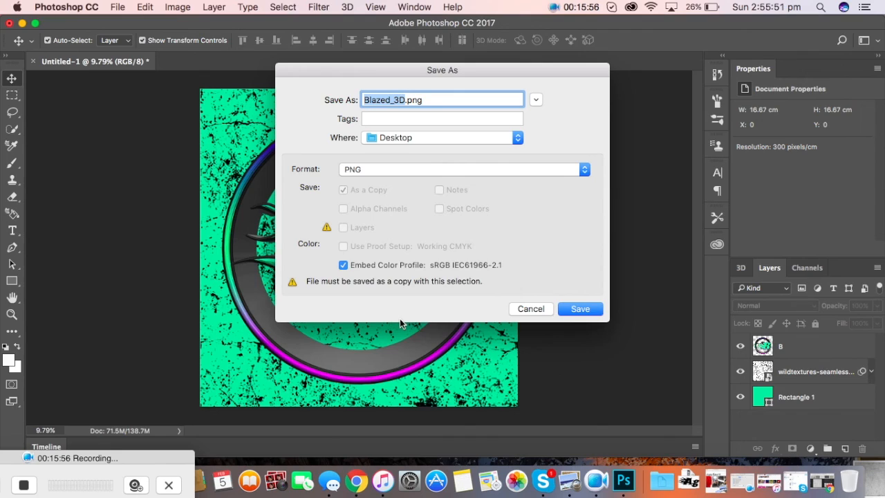
click(568, 308)
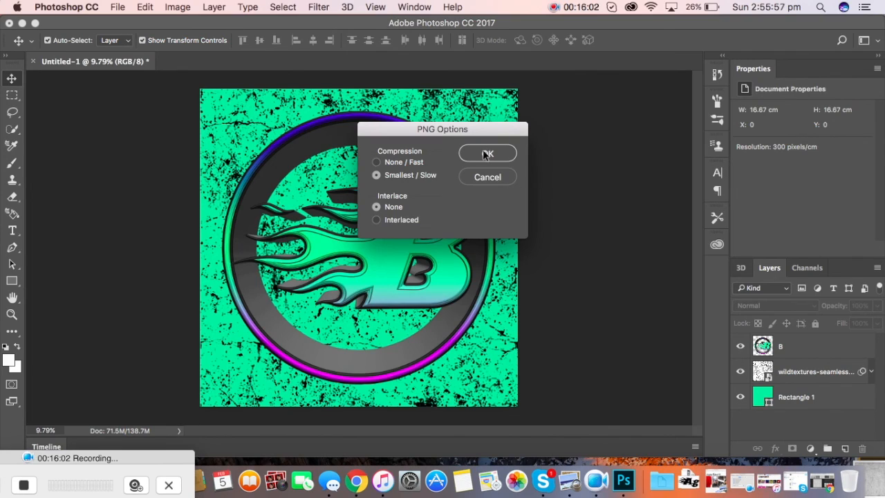
click(487, 153)
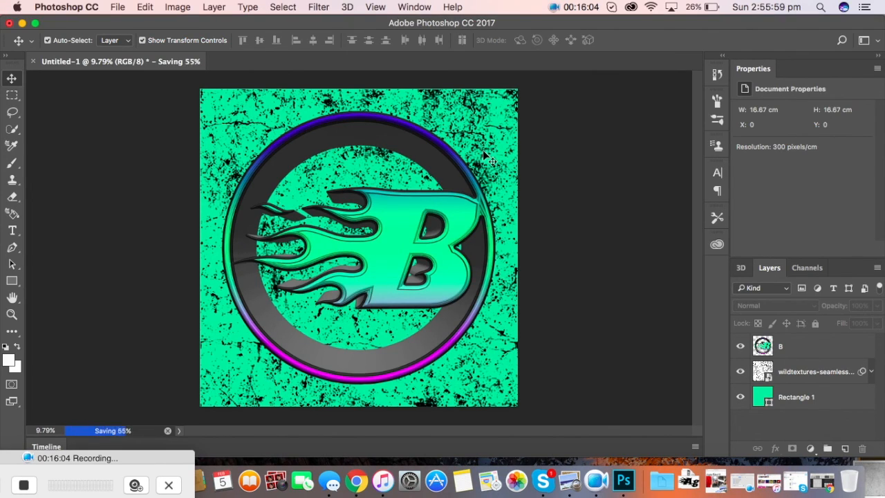